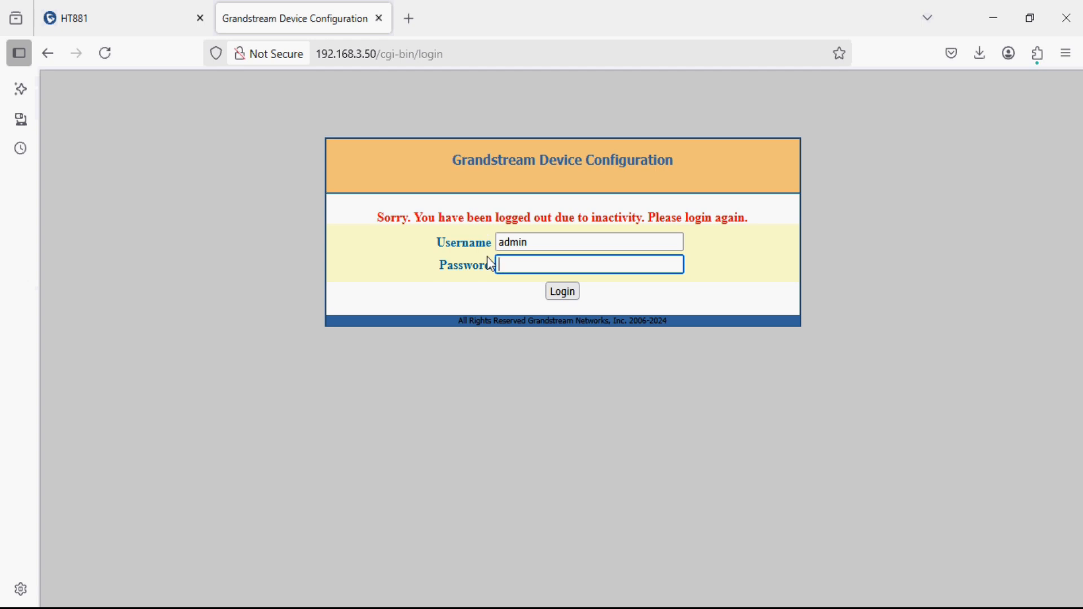
# Step: Log in to the Grandstream device configuration with the admin account password and decline saving the login in the browser
pyautogui.write('•••••••')
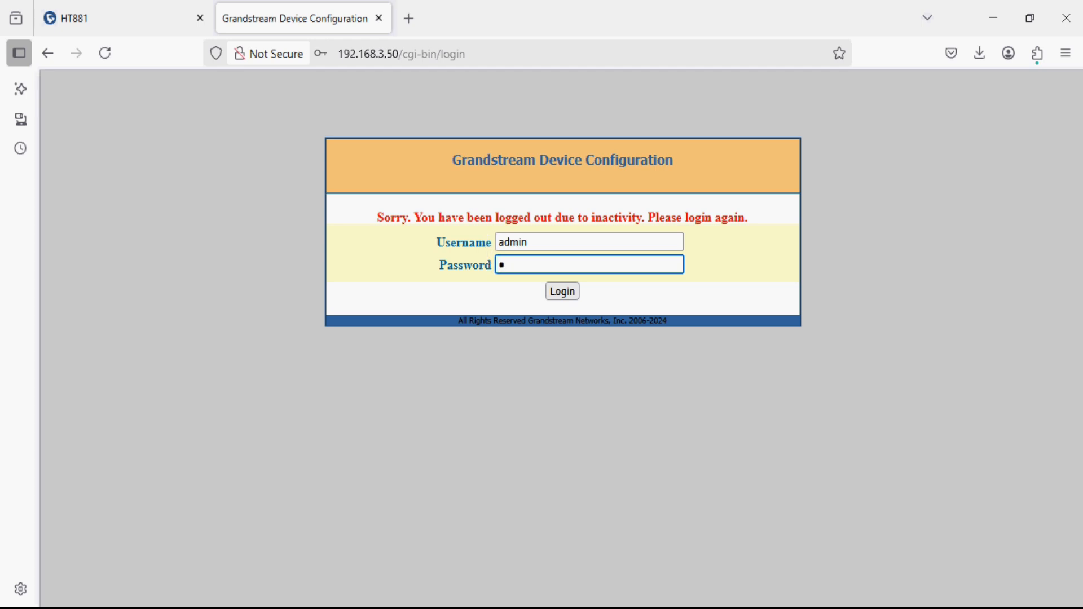
pyautogui.write('••')
pyautogui.press('Return')
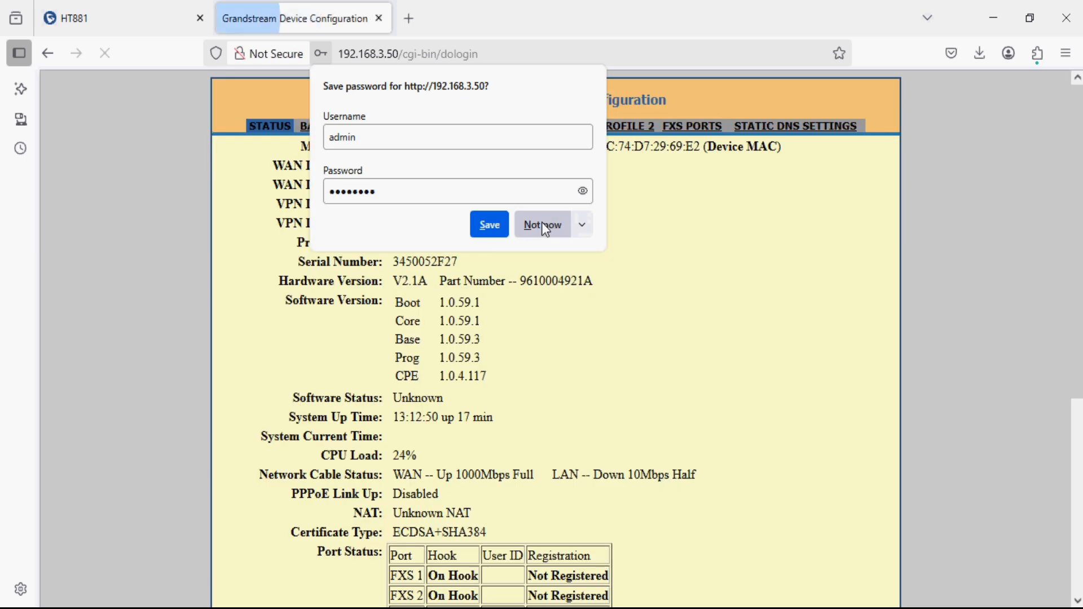
pyautogui.click(543, 228)
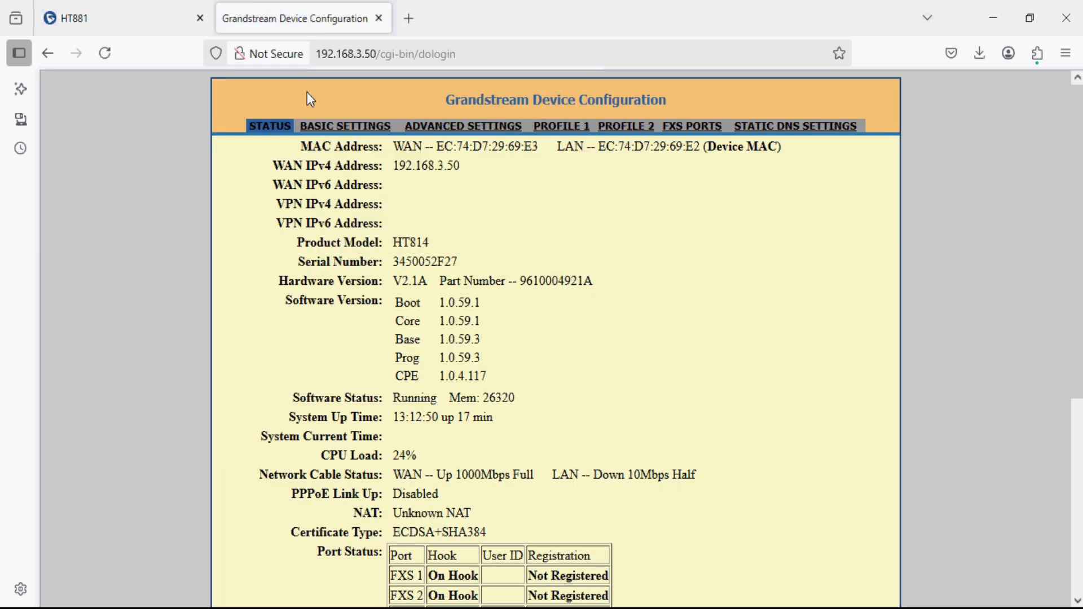
# Step: Switch to the HT881 web interface and review its IPv4 address in the network status and its static Ethernet settings
pyautogui.click(142, 27)
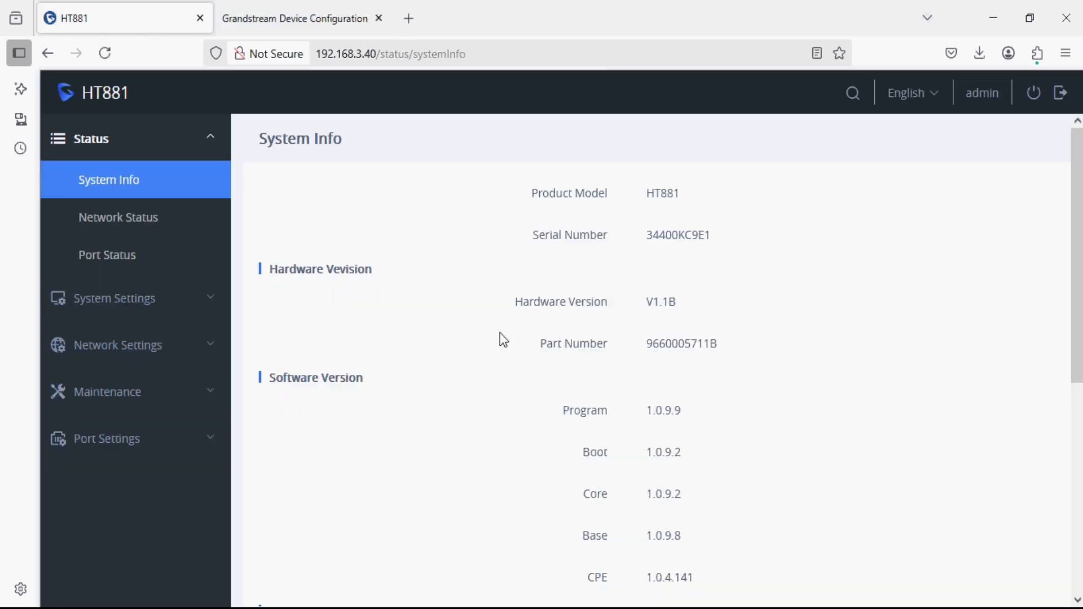
pyautogui.click(154, 222)
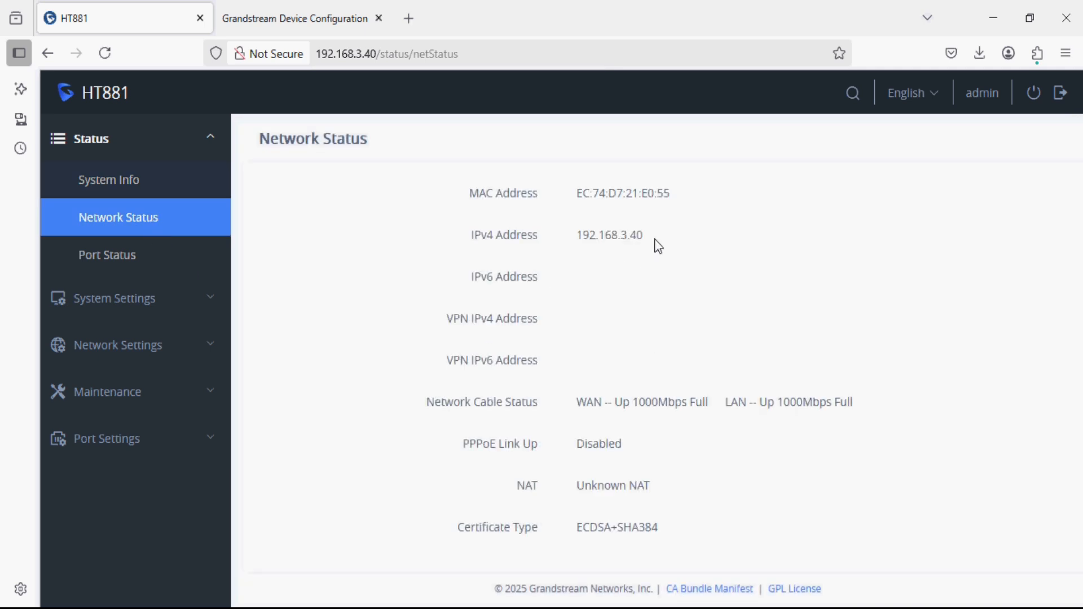
pyautogui.moveTo(654, 239); pyautogui.dragTo(574, 241)
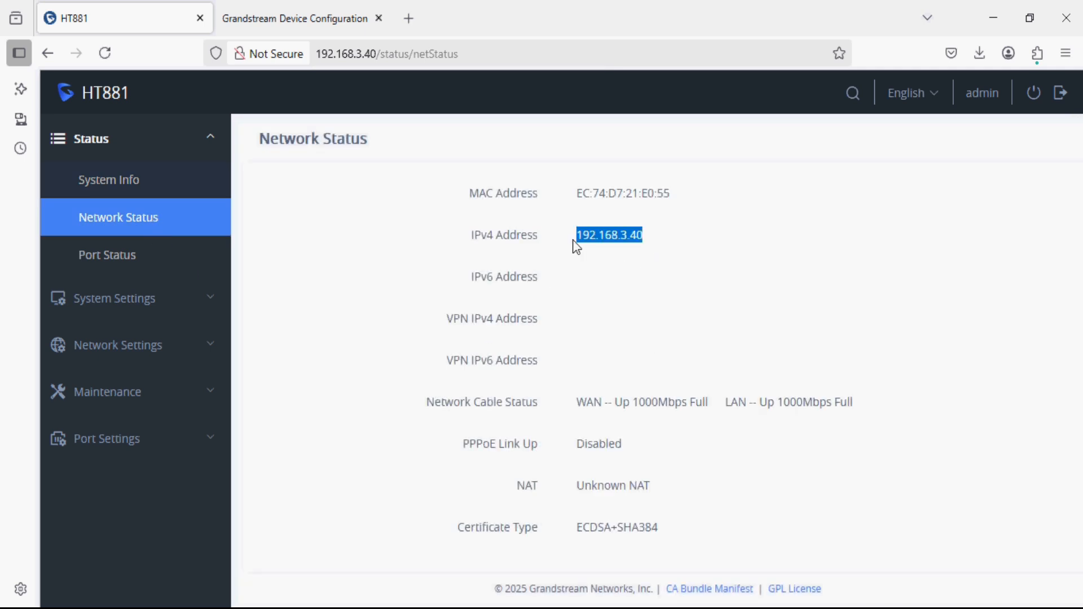
pyautogui.click(158, 358)
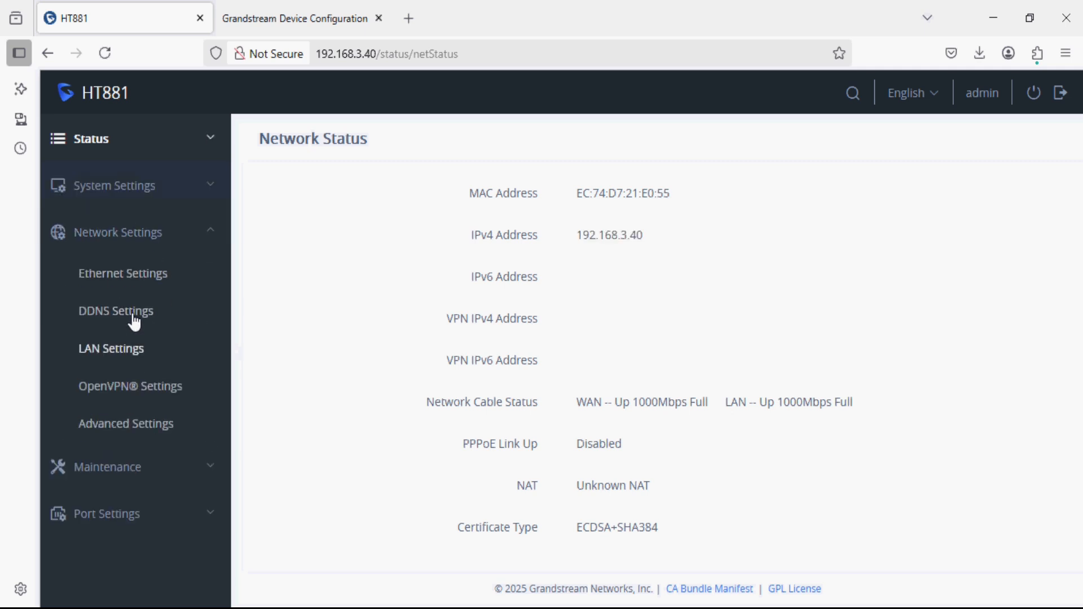
pyautogui.click(127, 277)
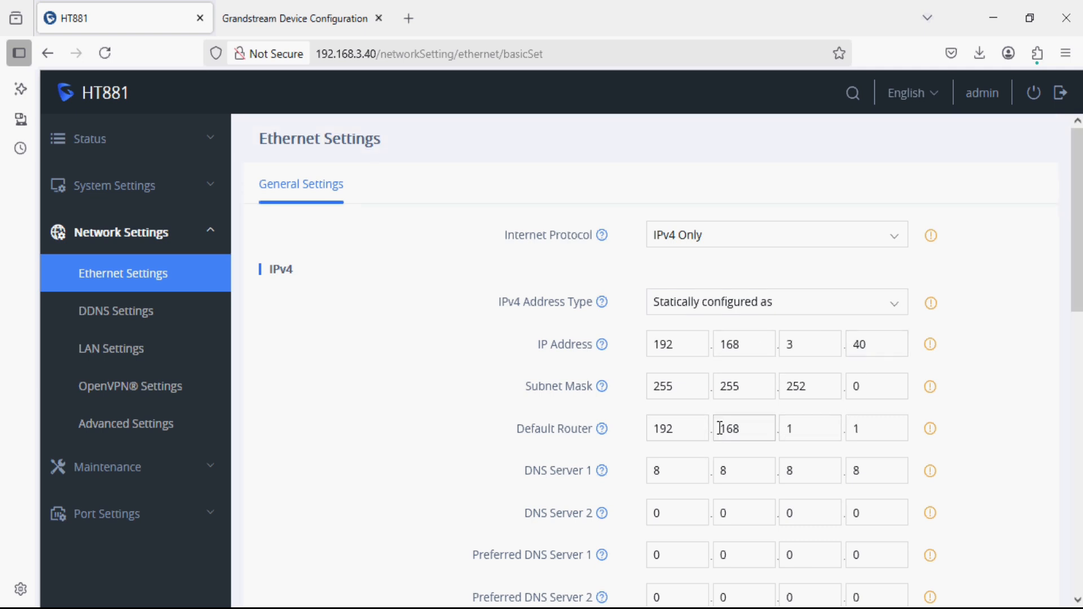
# Step: Switch to the HT814 configuration and examine the static IPv4 address configuration in its basic settings
pyautogui.click(316, 18)
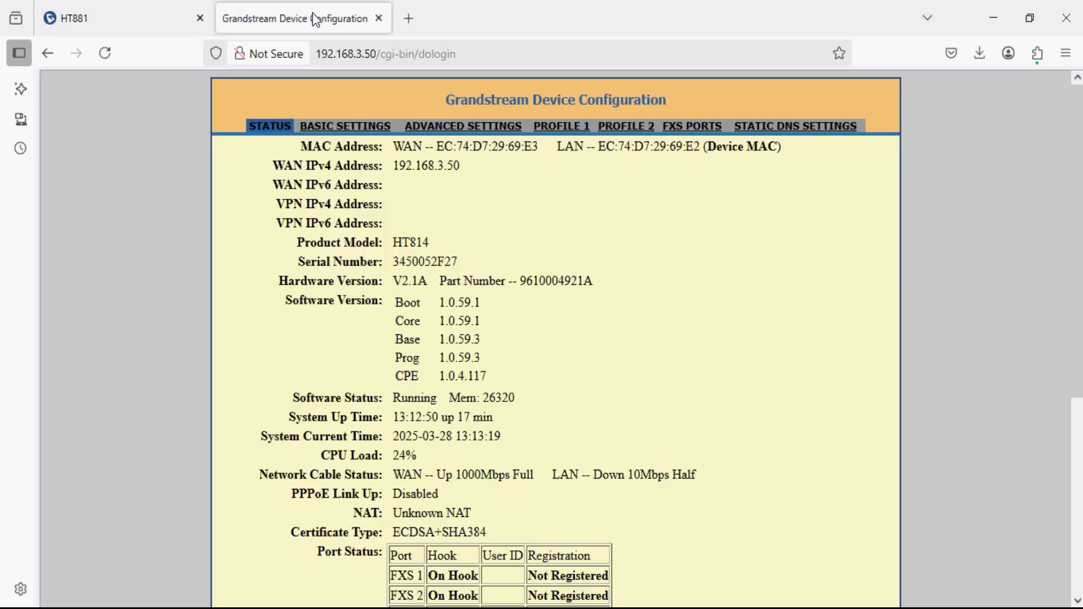
pyautogui.click(352, 134)
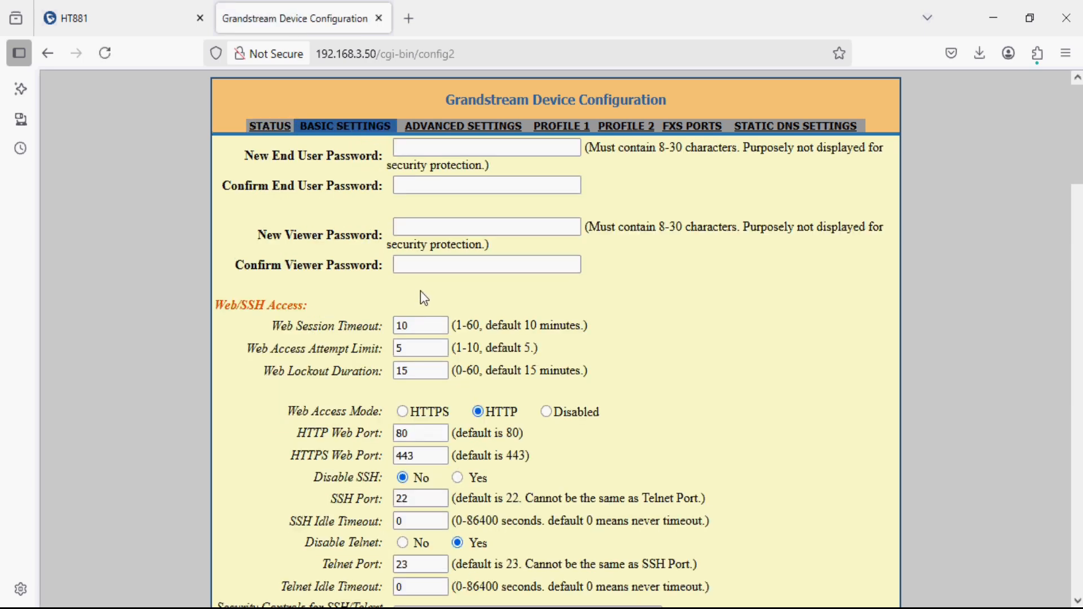
pyautogui.scroll(-8, 423, 291)
pyautogui.scroll(-6, 384, 341)
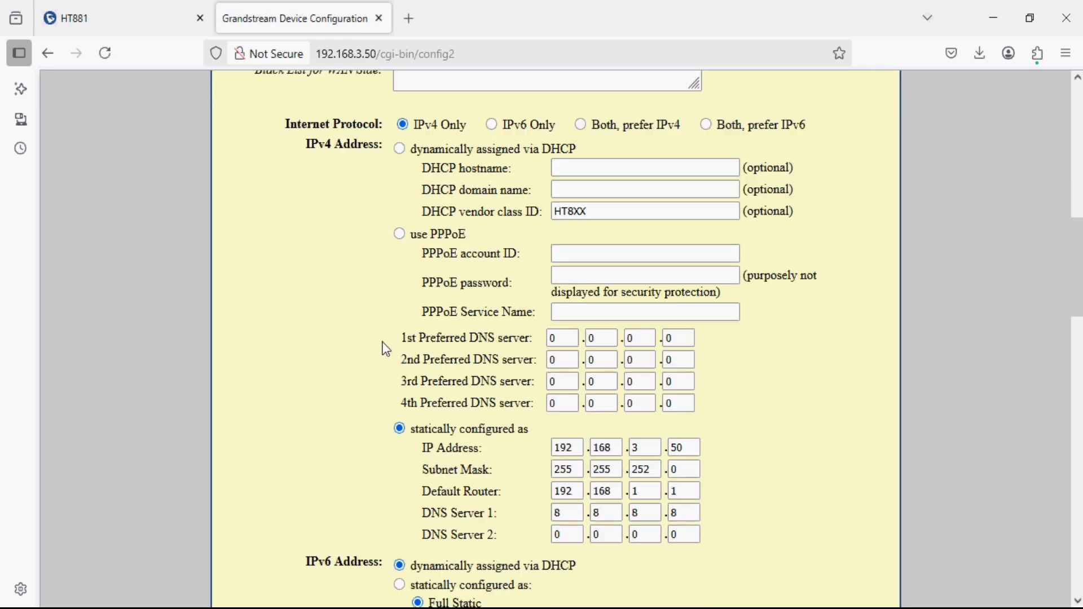
pyautogui.scroll(-8, 386, 349)
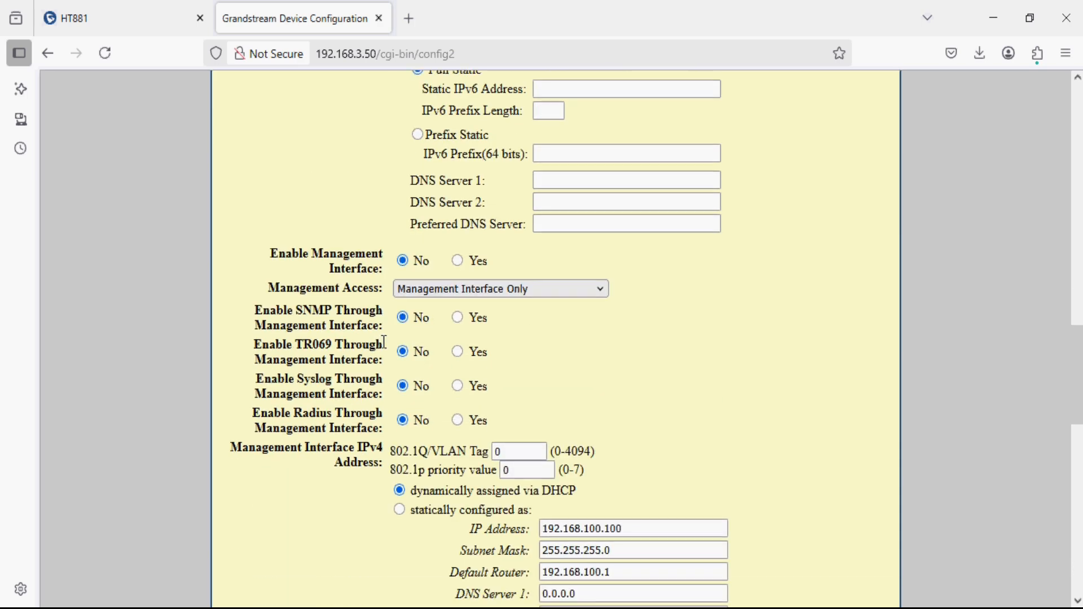
pyautogui.scroll(3, 386, 349)
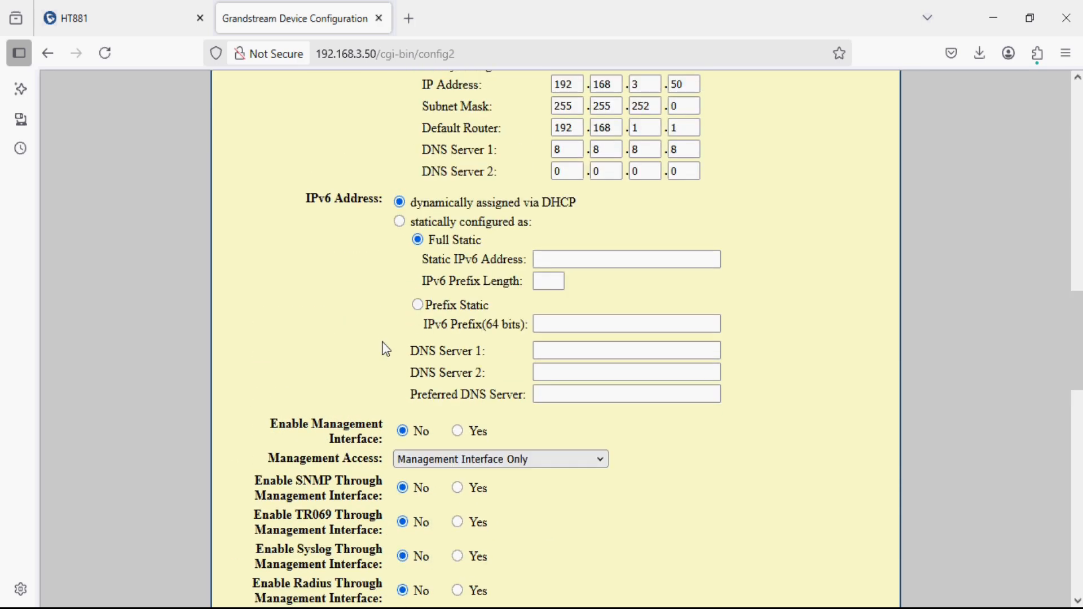
pyautogui.scroll(5, 382, 342)
pyautogui.moveTo(381, 338); pyautogui.dragTo(446, 321)
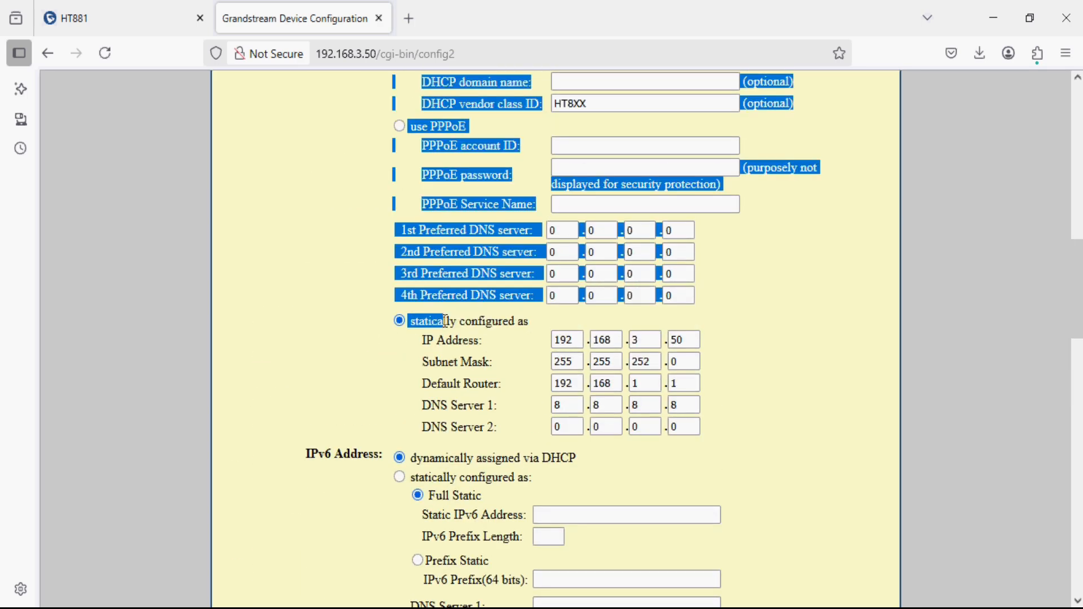
pyautogui.doubleClick(446, 321)
pyautogui.tripleClick(446, 321)
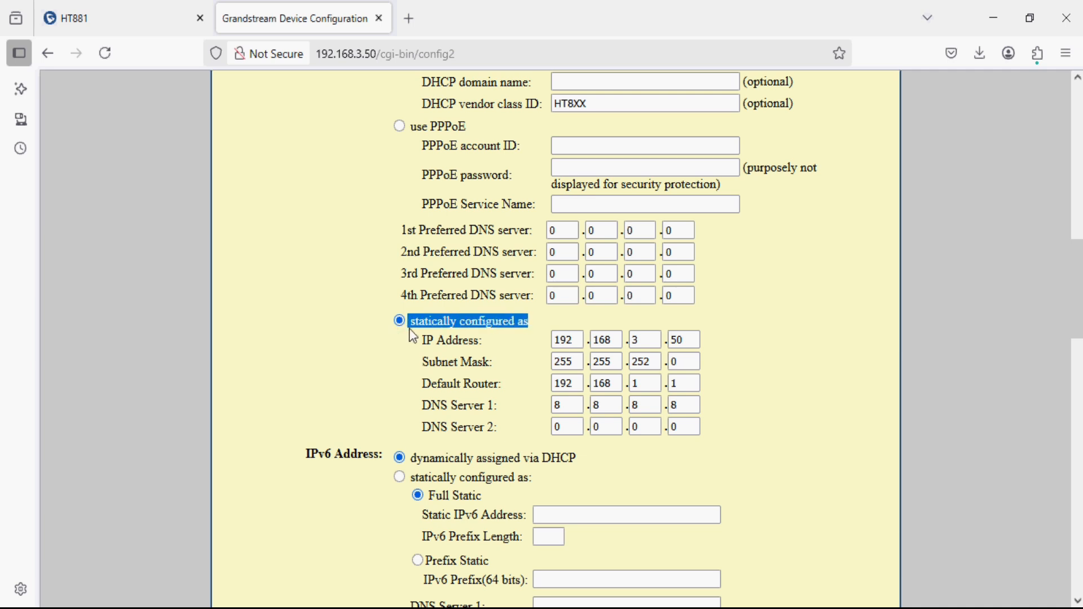
pyautogui.click(335, 299)
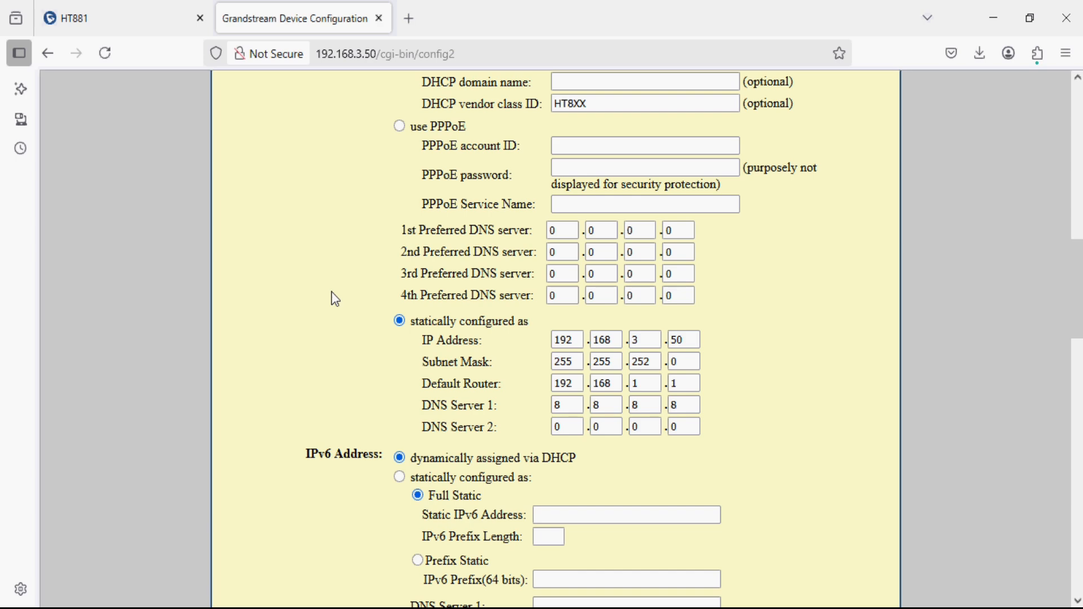
pyautogui.scroll(9, 335, 299)
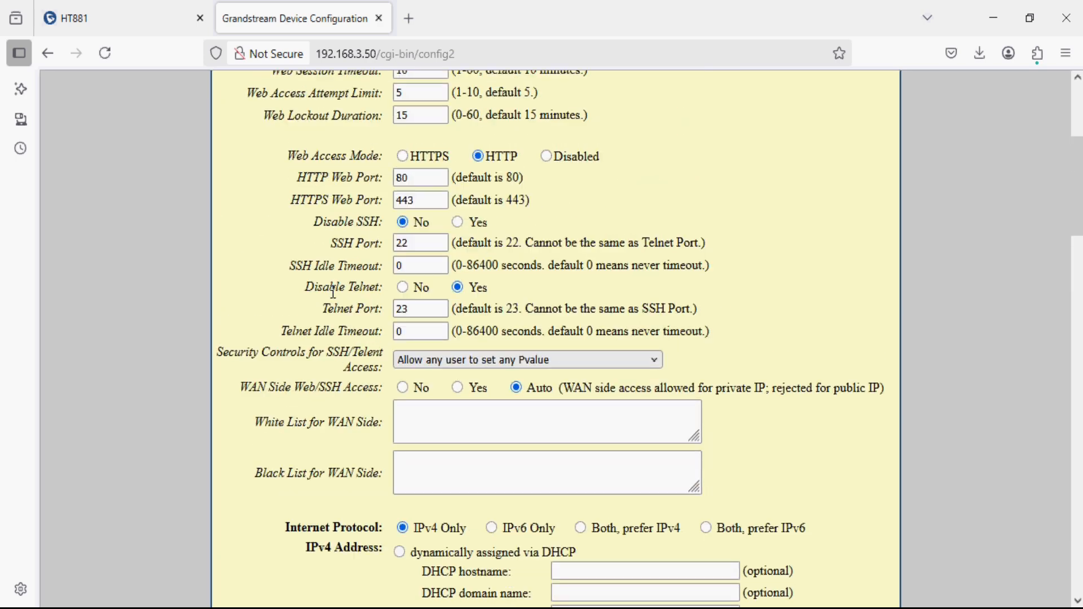
pyautogui.scroll(5, 334, 292)
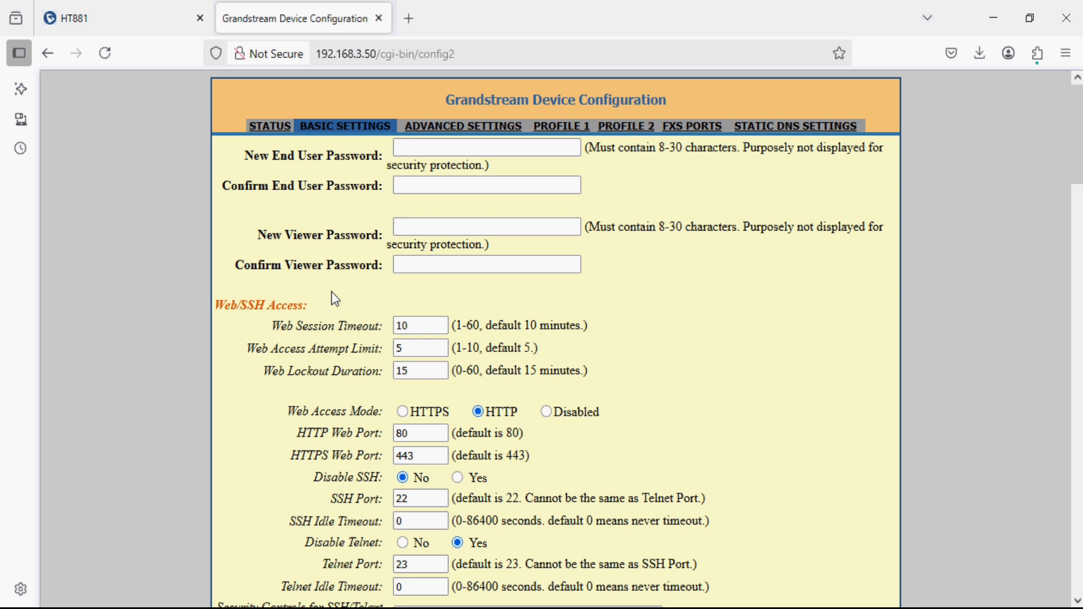
# Step: Set the Primary SIP Server of the HT814's Profile 1 to 192.168.3.40
pyautogui.click(556, 134)
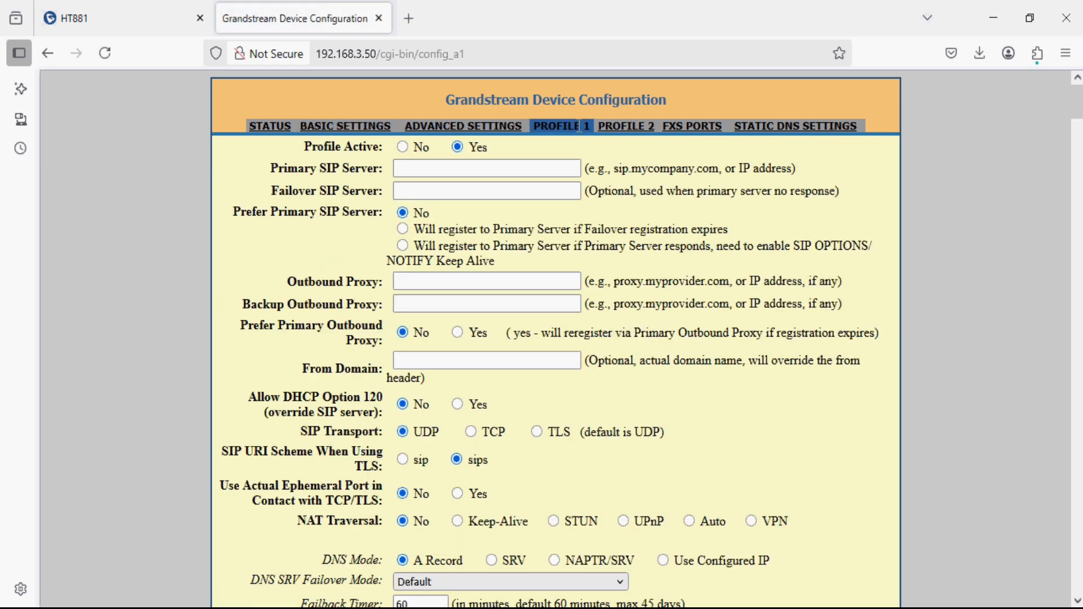
pyautogui.click(445, 169)
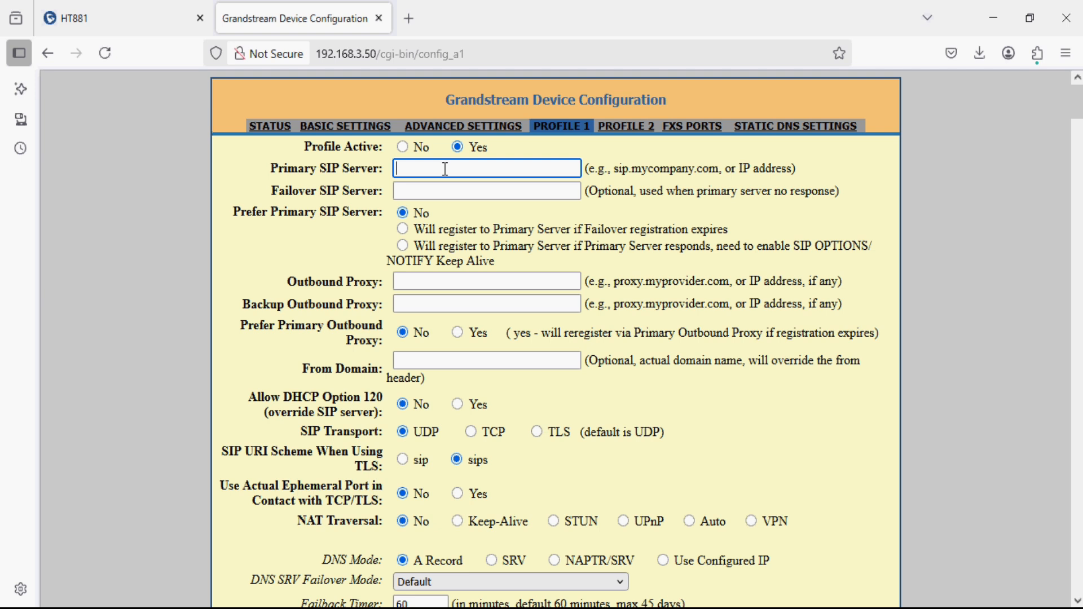
pyautogui.write('192.168.3.40')
# Step: Switch to the HT881 interface and look up the SIP port of FXO 1 in the port status
pyautogui.click(115, 19)
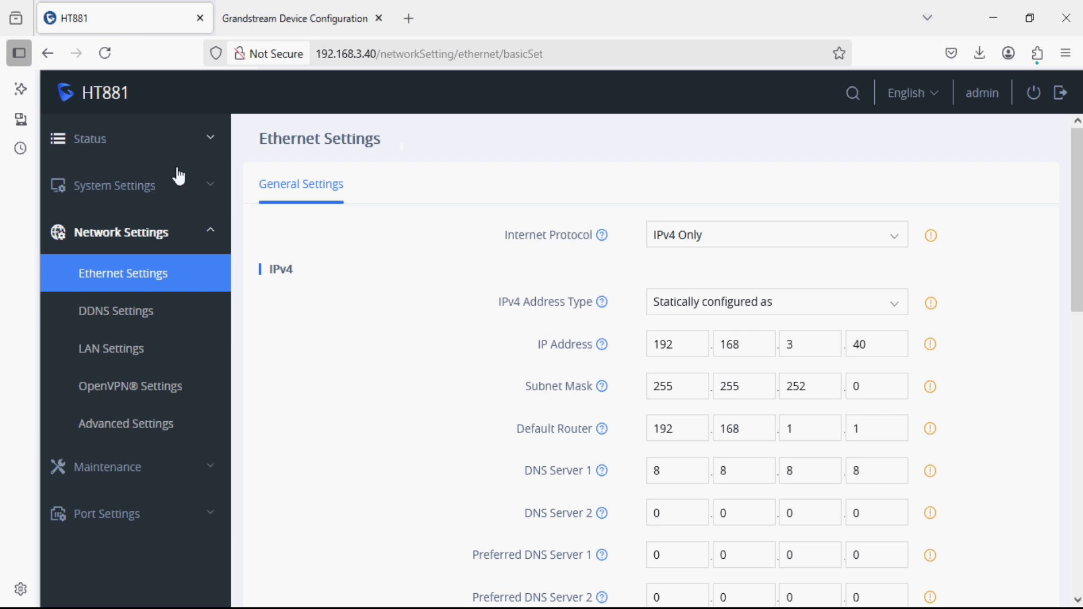
pyautogui.click(133, 154)
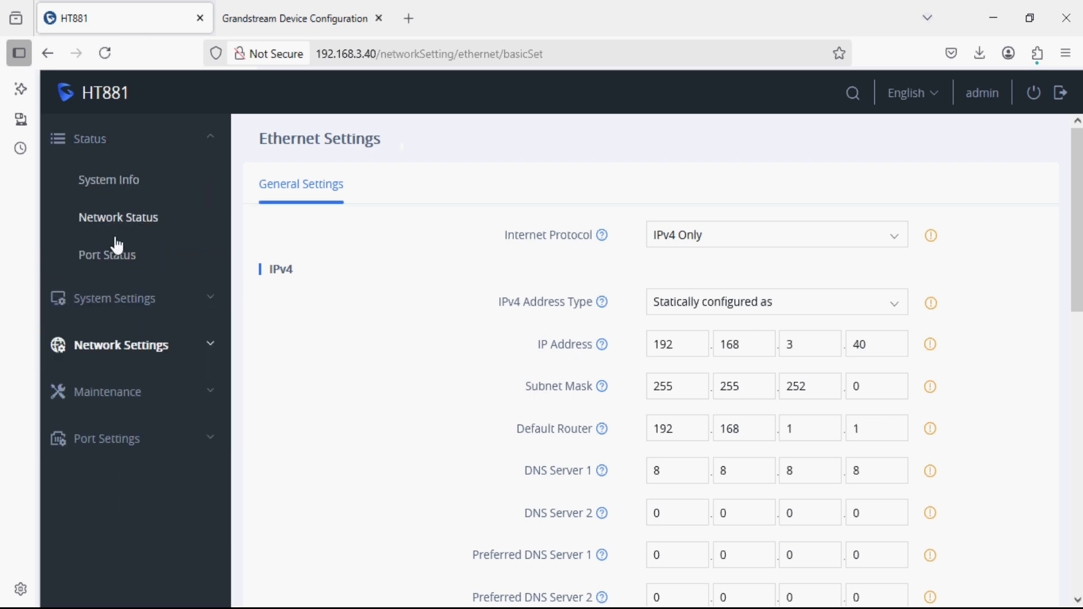
pyautogui.click(89, 258)
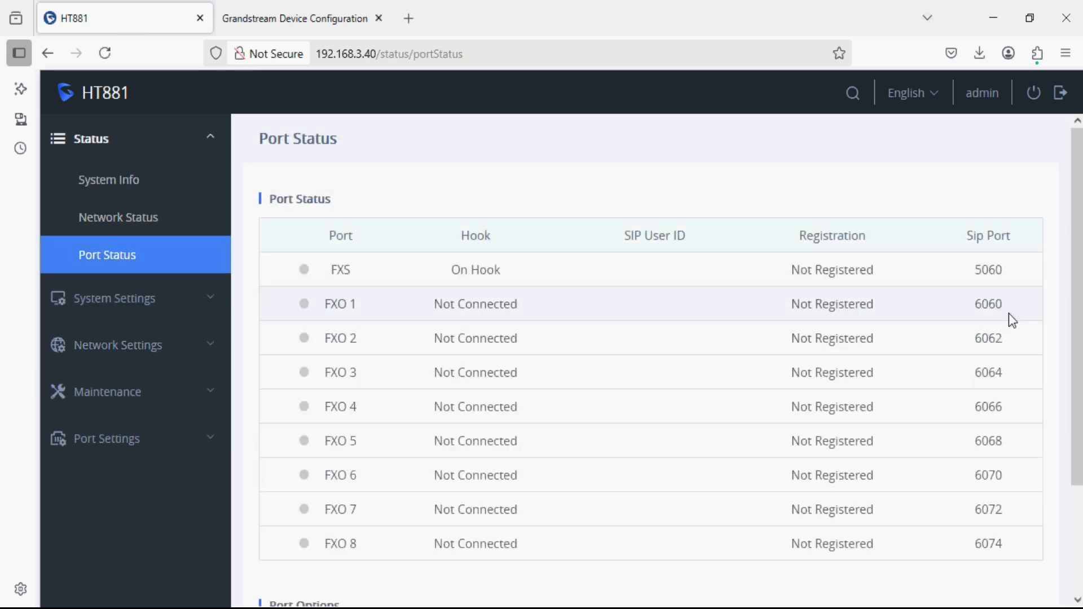
pyautogui.moveTo(1011, 315); pyautogui.dragTo(962, 312)
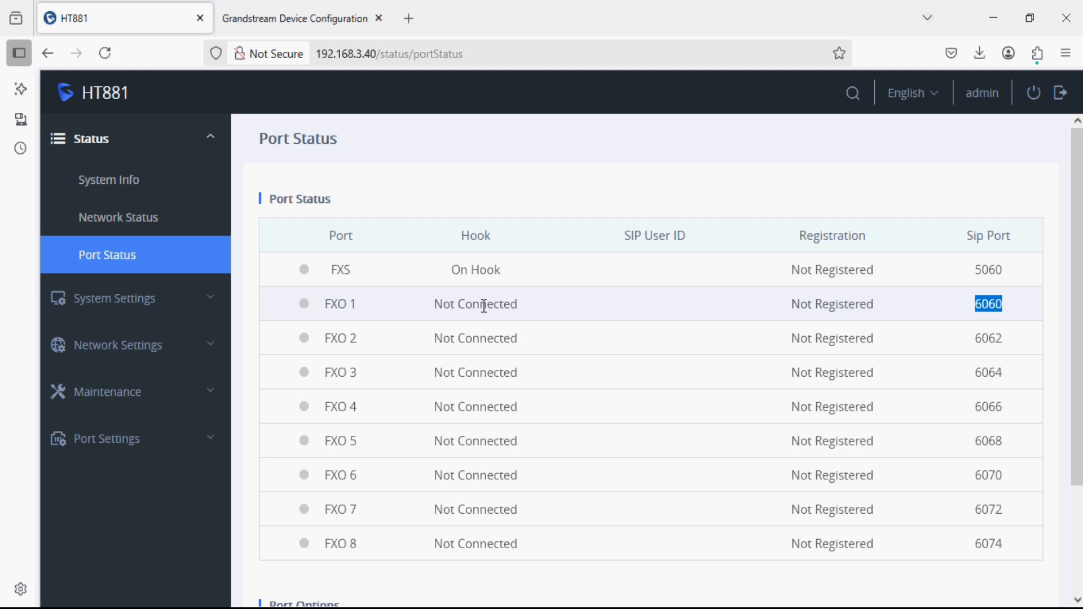
# Step: Check the Local SIP Port in the SIP settings of the HT881's FXO Profile 1
pyautogui.click(145, 439)
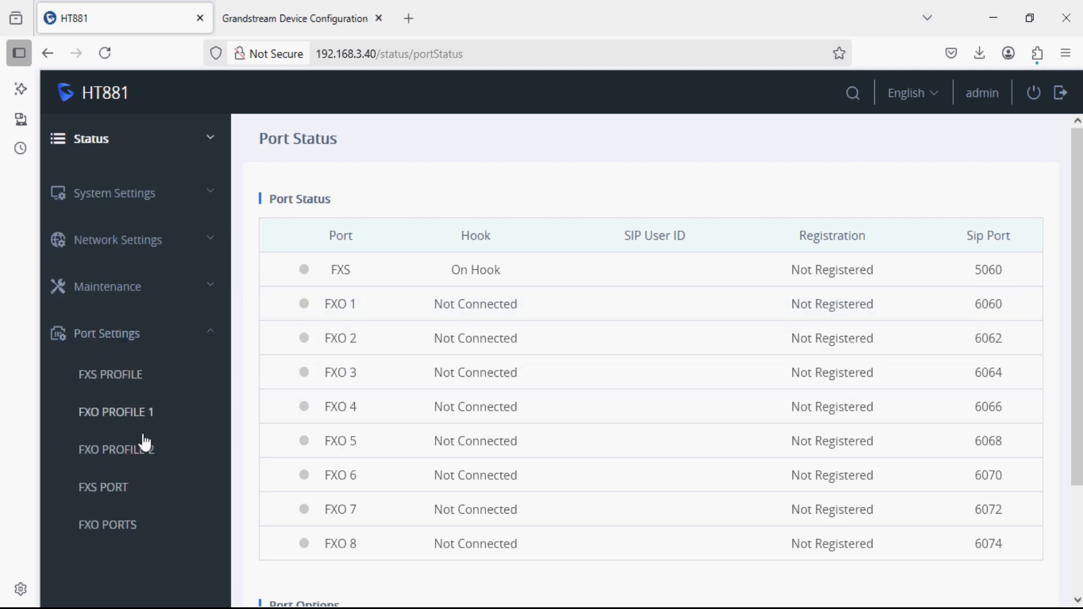
pyautogui.click(139, 414)
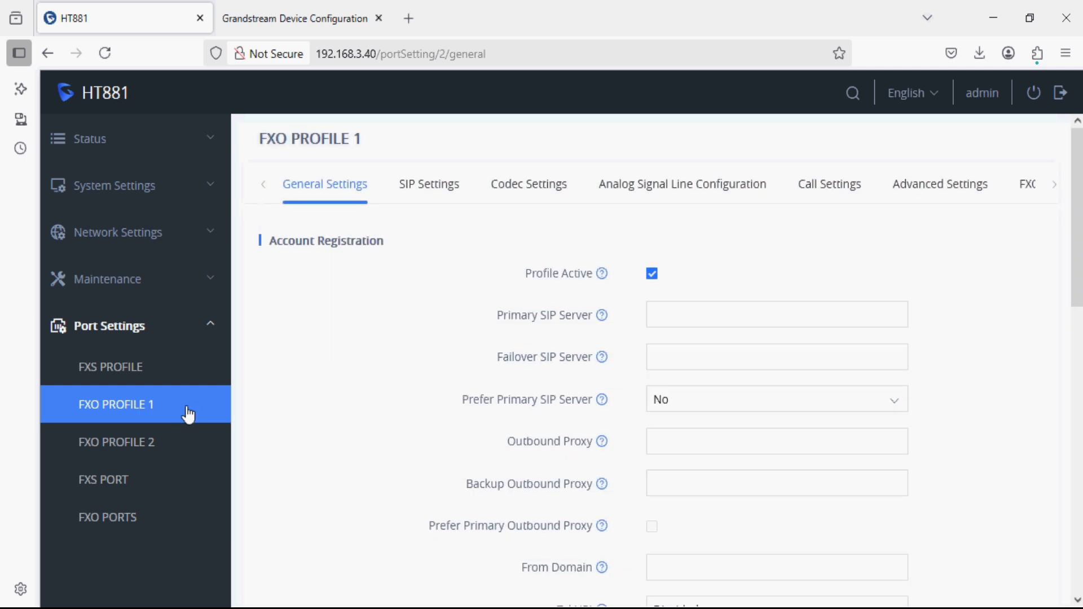
pyautogui.click(422, 198)
pyautogui.scroll(-5, 444, 285)
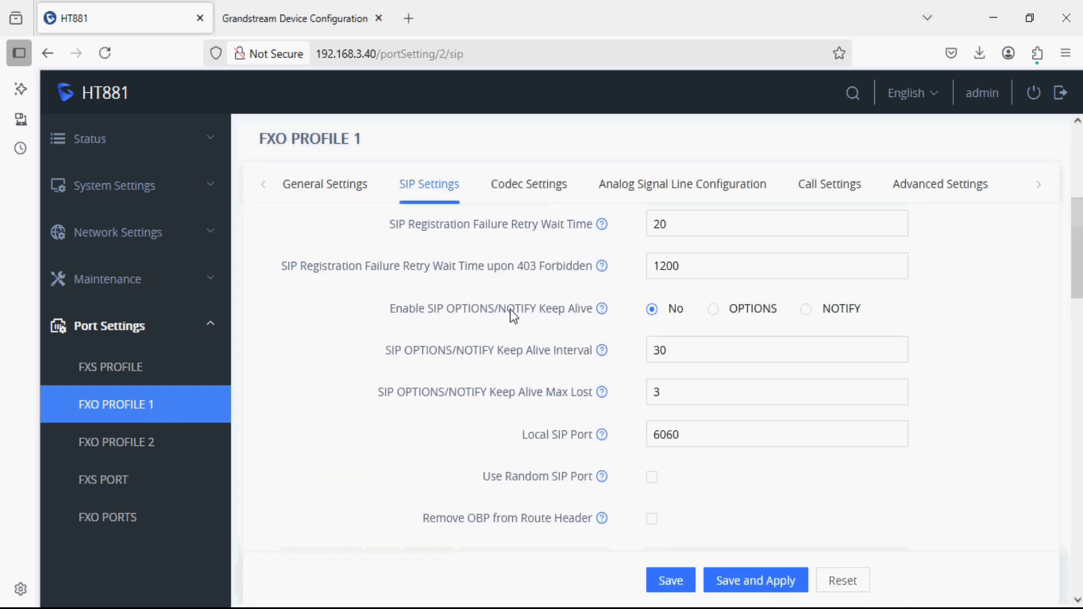
pyautogui.scroll(-5, 524, 316)
pyautogui.scroll(4, 679, 237)
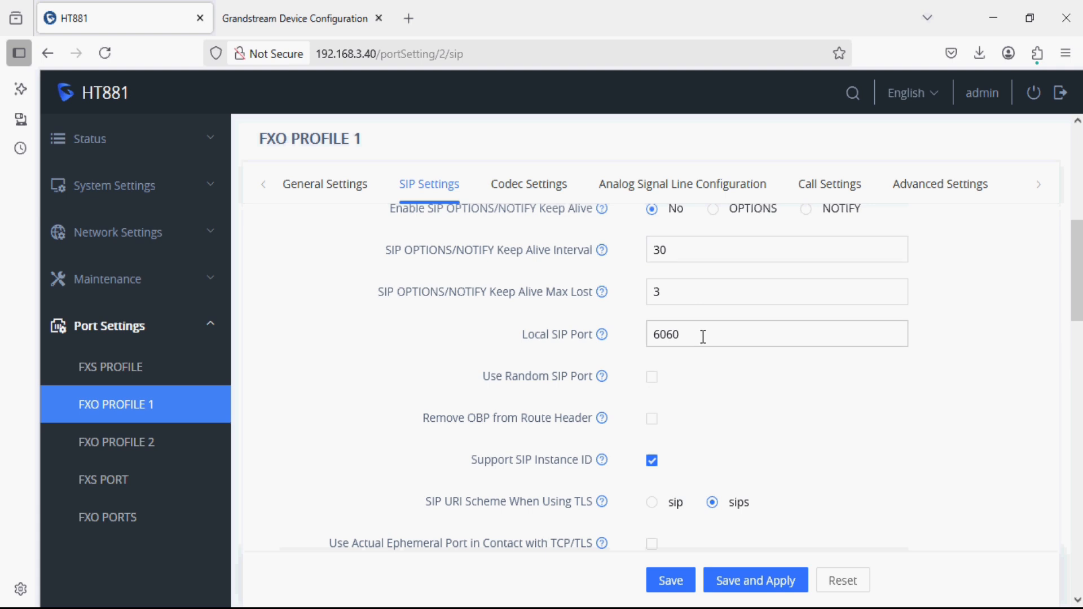
pyautogui.moveTo(703, 336); pyautogui.dragTo(616, 345)
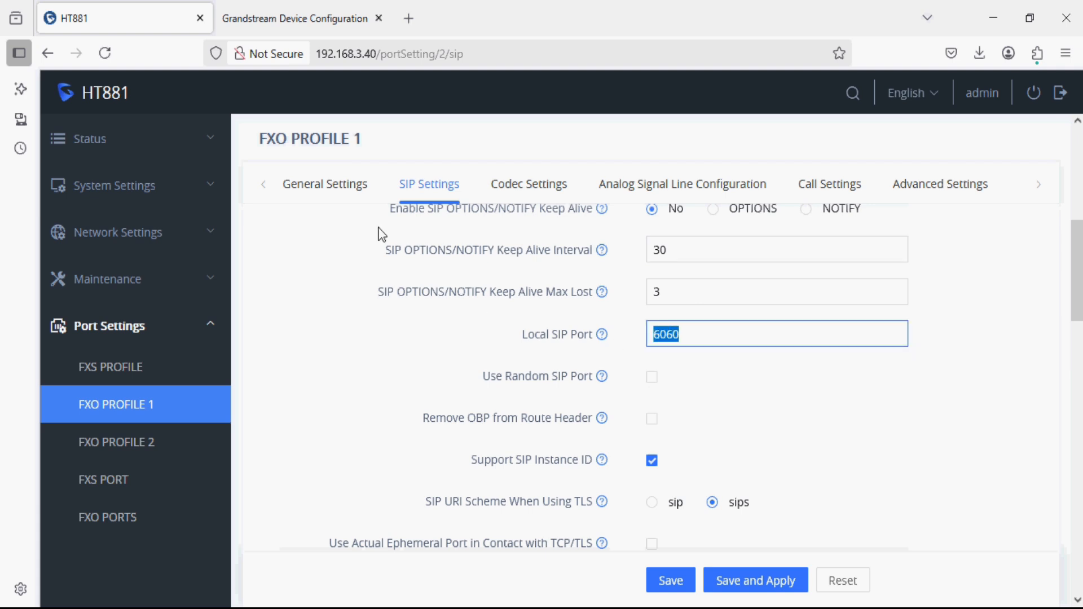
# Step: Back in the HT814's Profile 1, append :6060 to the Primary SIP Server address and set SIP Registration to No
pyautogui.click(309, 17)
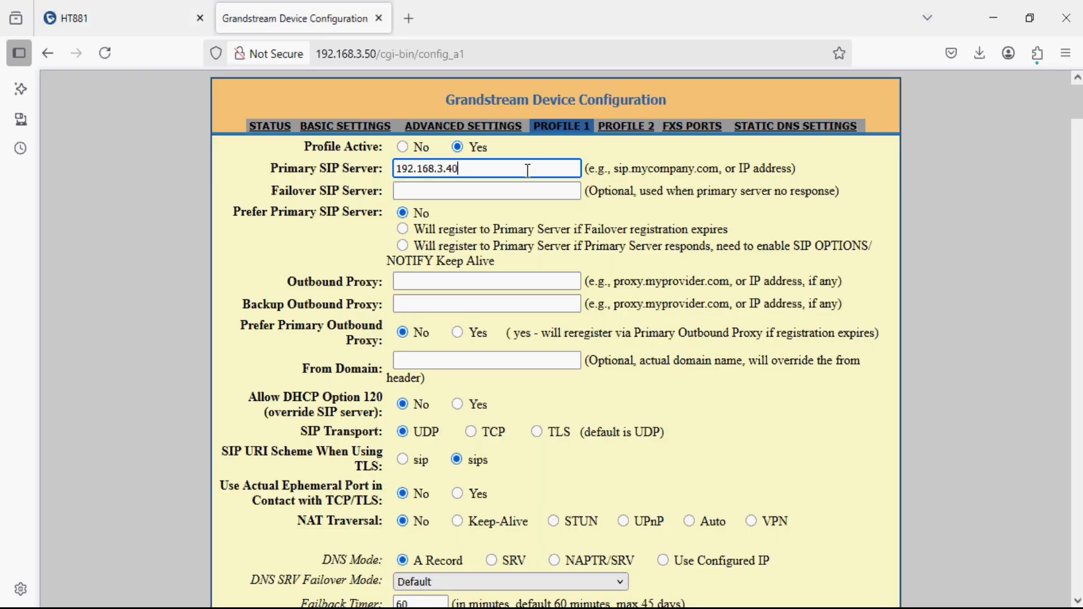
pyautogui.write(':6060')
pyautogui.scroll(-5, 459, 345)
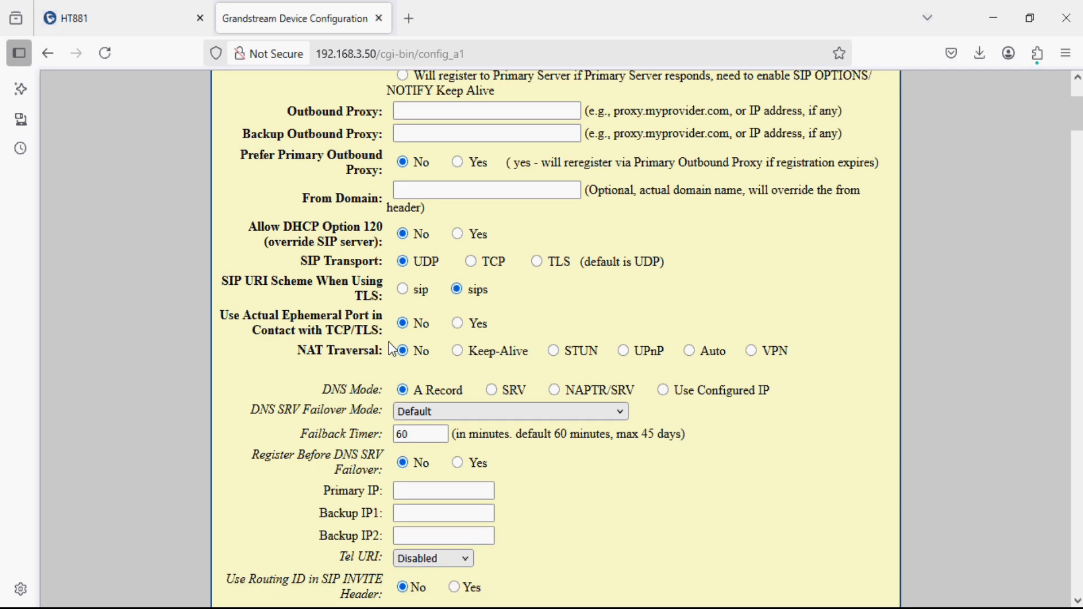
pyautogui.scroll(-5, 317, 342)
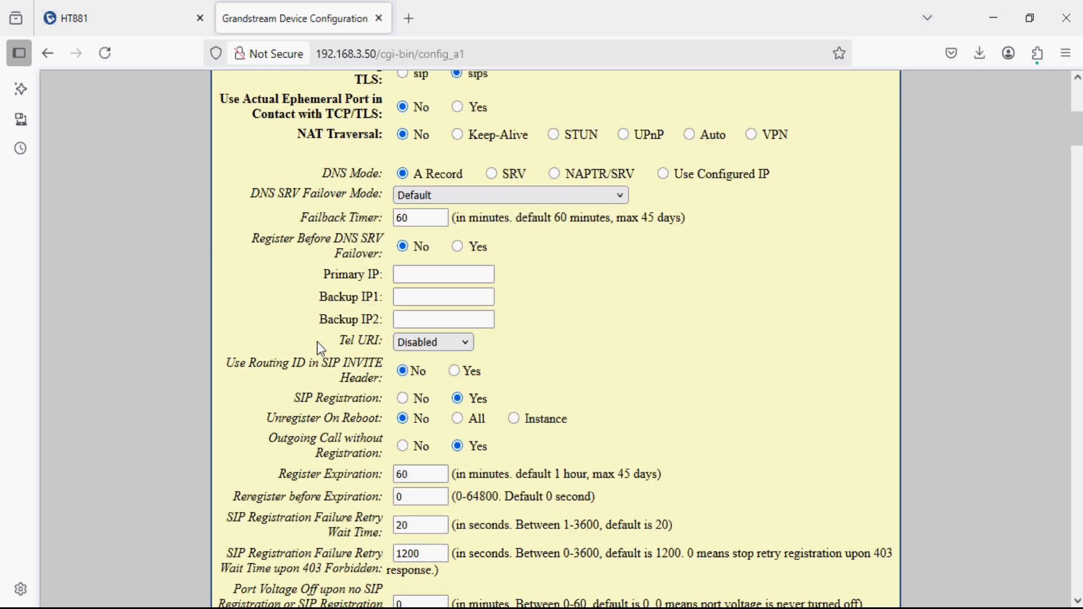
pyautogui.moveTo(293, 274); pyautogui.dragTo(359, 274)
pyautogui.click(405, 273)
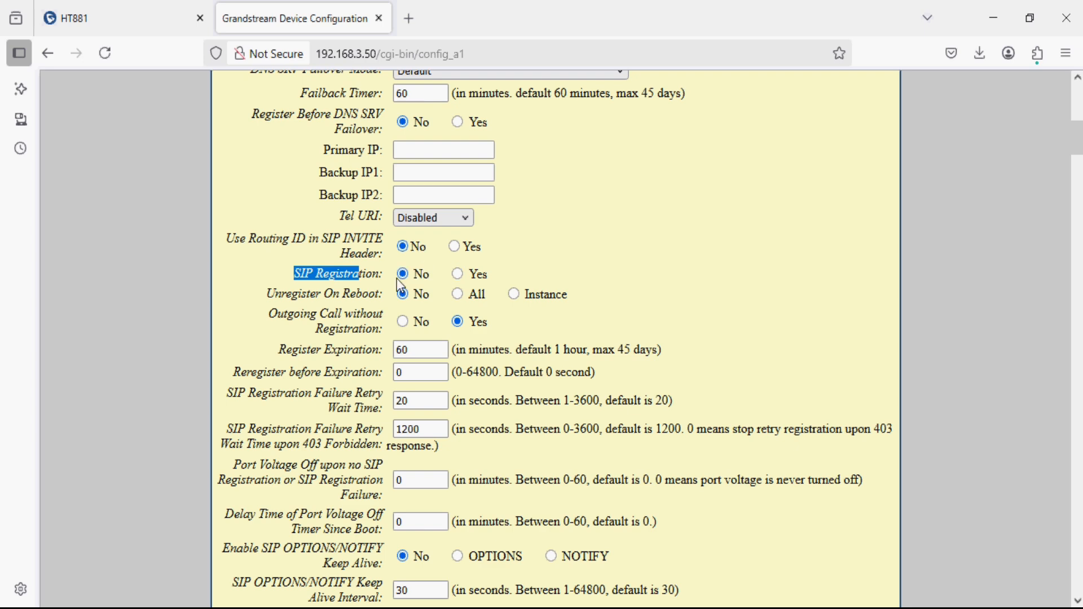
# Step: Apply the changes made to the HT814's Profile 1
pyautogui.scroll(-4, 323, 384)
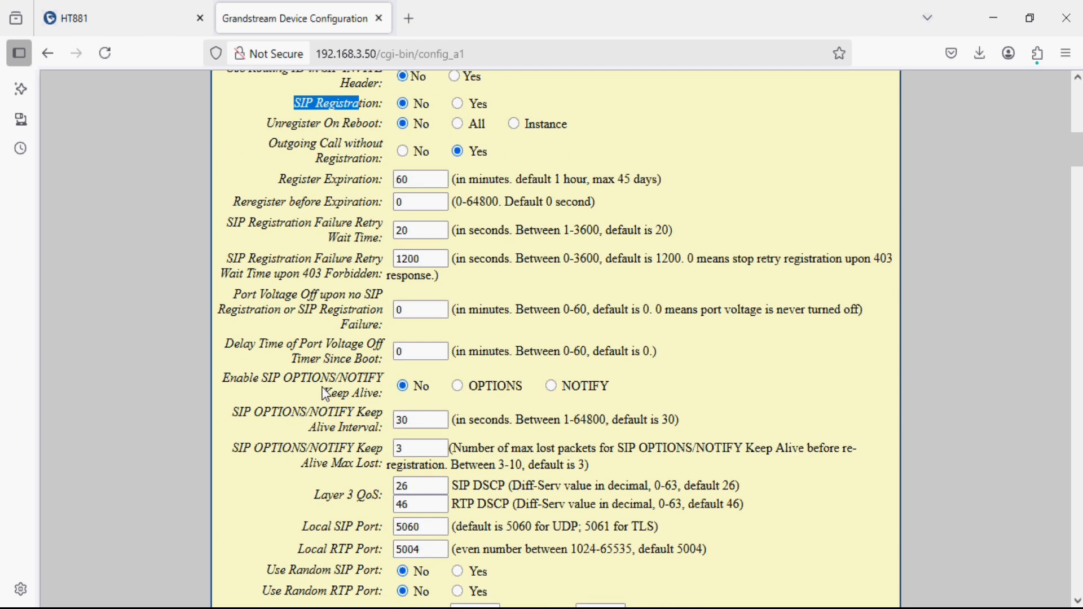
pyautogui.scroll(-17, 325, 393)
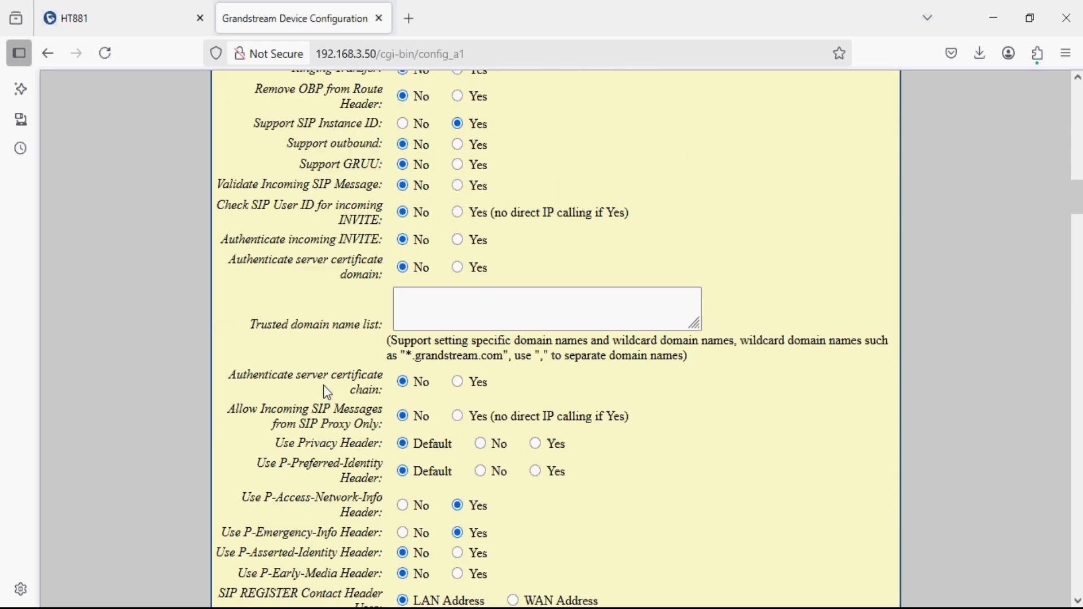
pyautogui.scroll(-20, 326, 386)
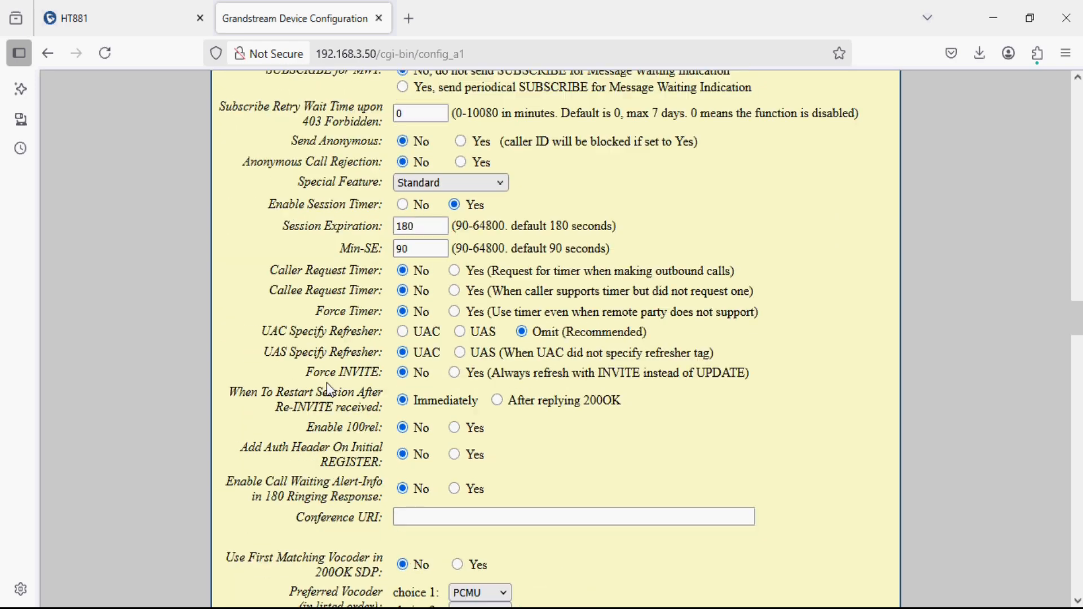
pyautogui.scroll(-20, 333, 384)
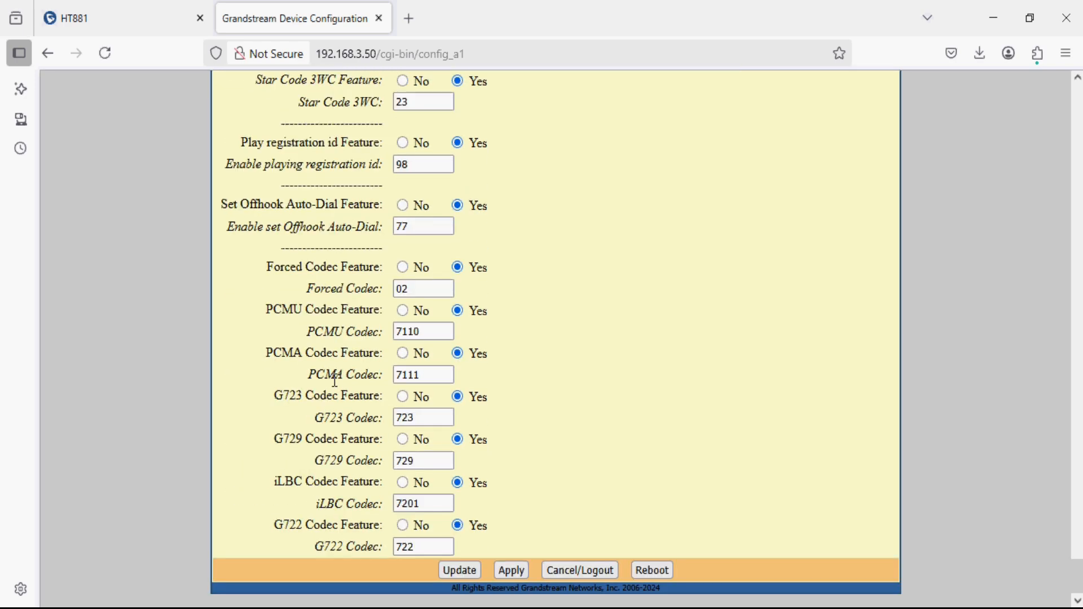
pyautogui.click(515, 571)
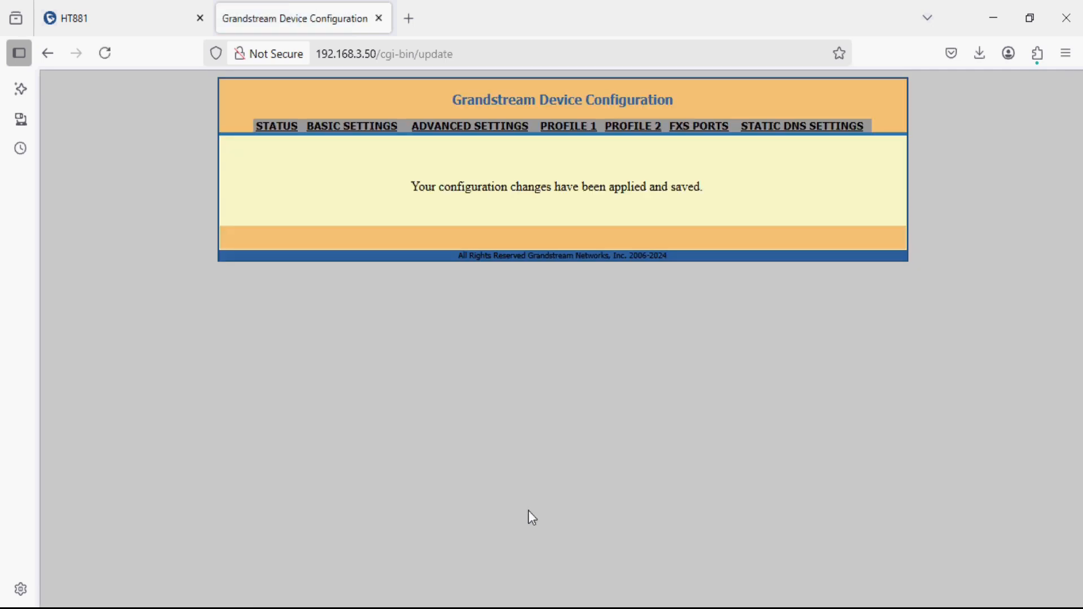
# Step: In the HT814's FXS port settings, set the SIP User ID to 10 for port 1 and 20 for port 2
pyautogui.click(690, 135)
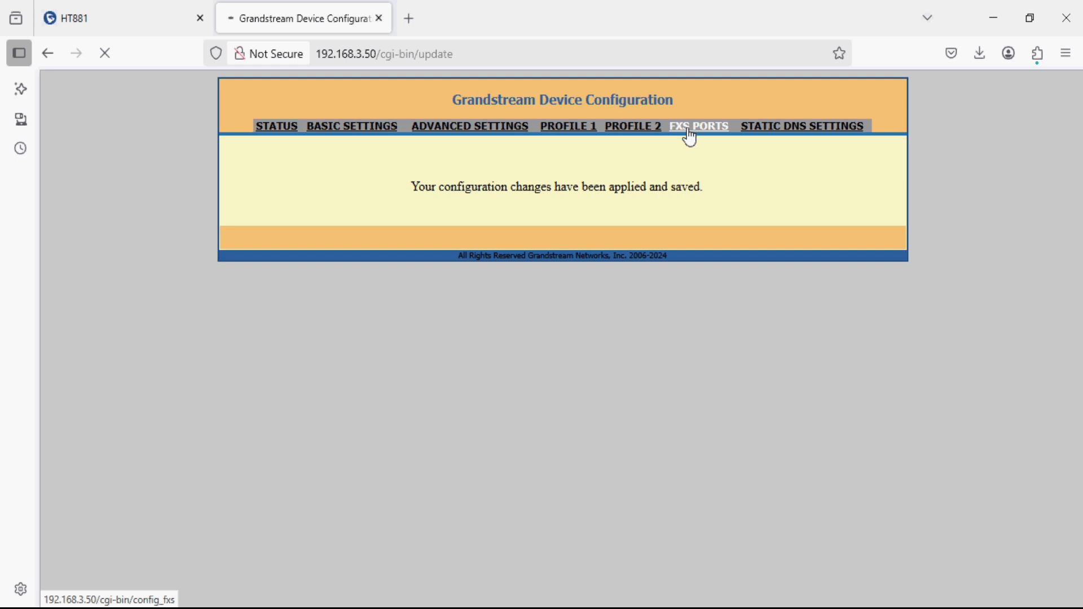
pyautogui.click(243, 213)
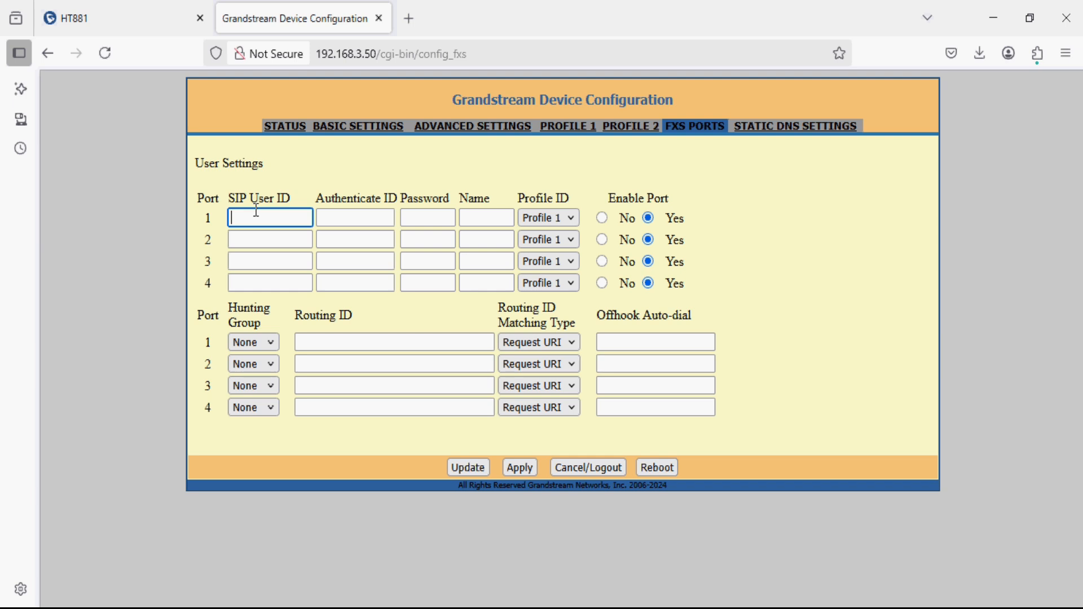
pyautogui.write('10')
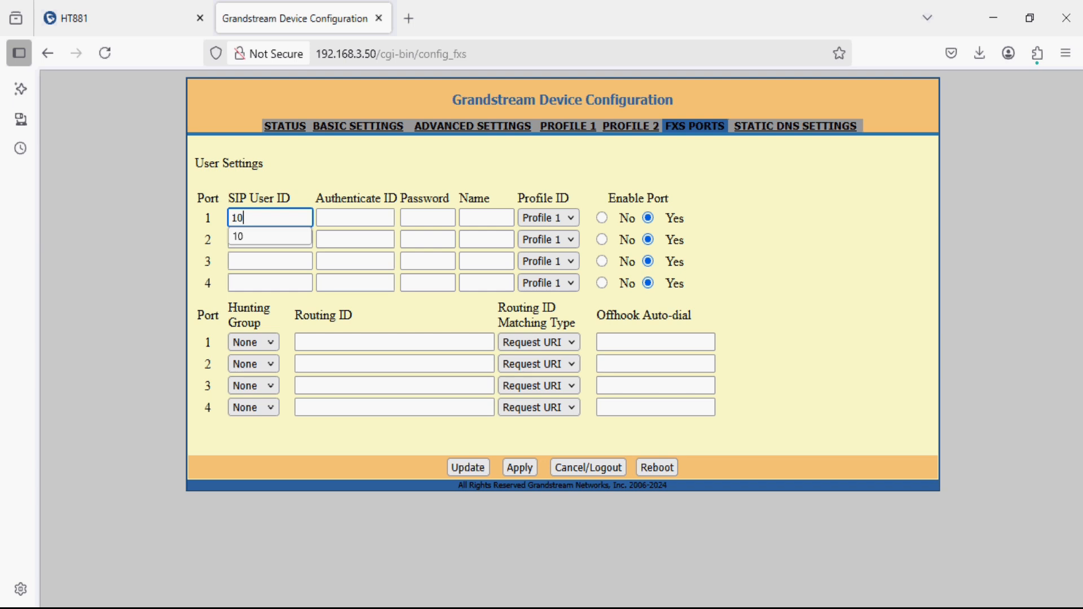
pyautogui.click(225, 228)
pyautogui.click(229, 236)
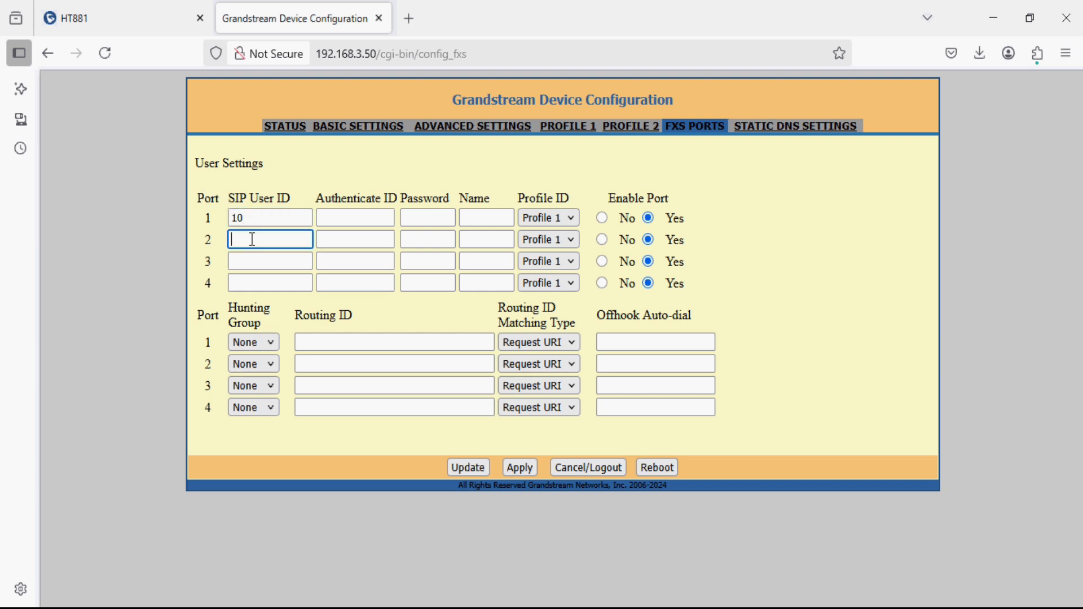
pyautogui.write('2')
# Step: Set the SIP User ID to 30 for FXS port 3 and 40 for port 4, and apply the changes
pyautogui.click(241, 260)
pyautogui.click(242, 260)
pyautogui.write('3')
pyautogui.click(243, 278)
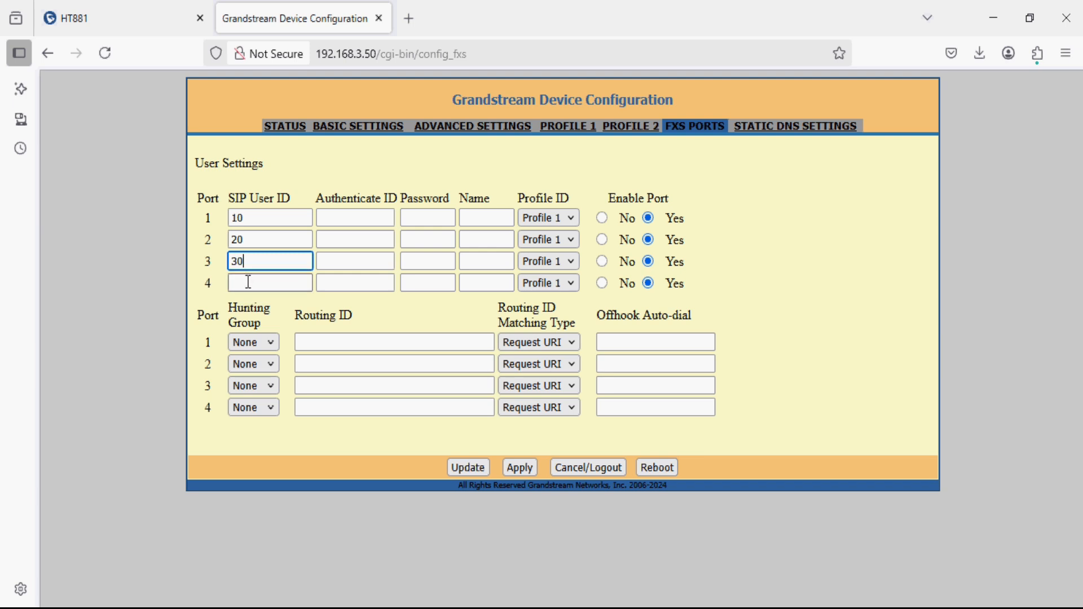
pyautogui.click(243, 281)
pyautogui.write('40')
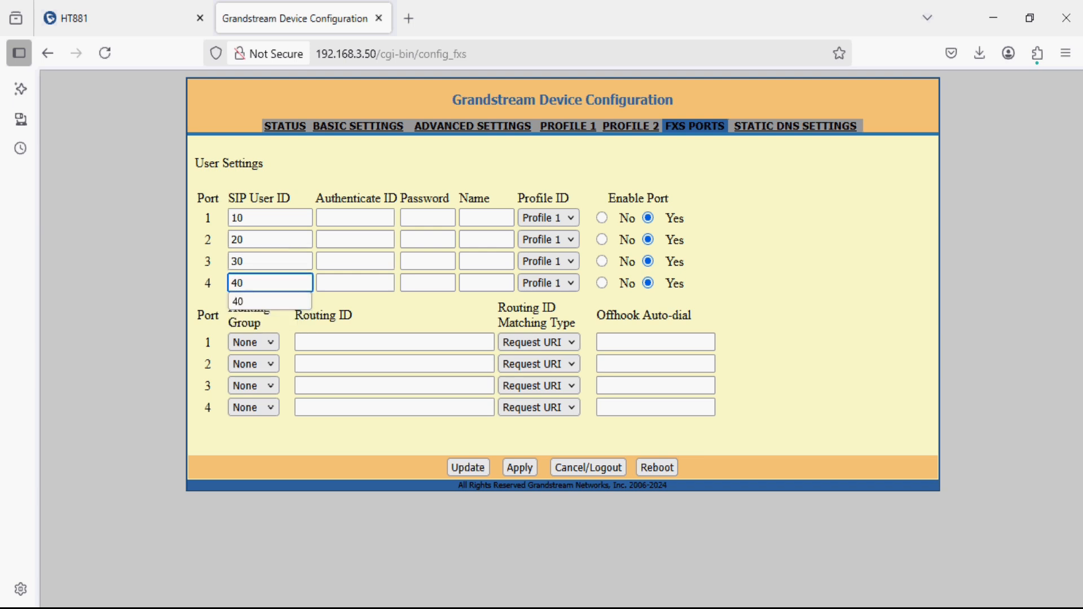
pyautogui.click(217, 284)
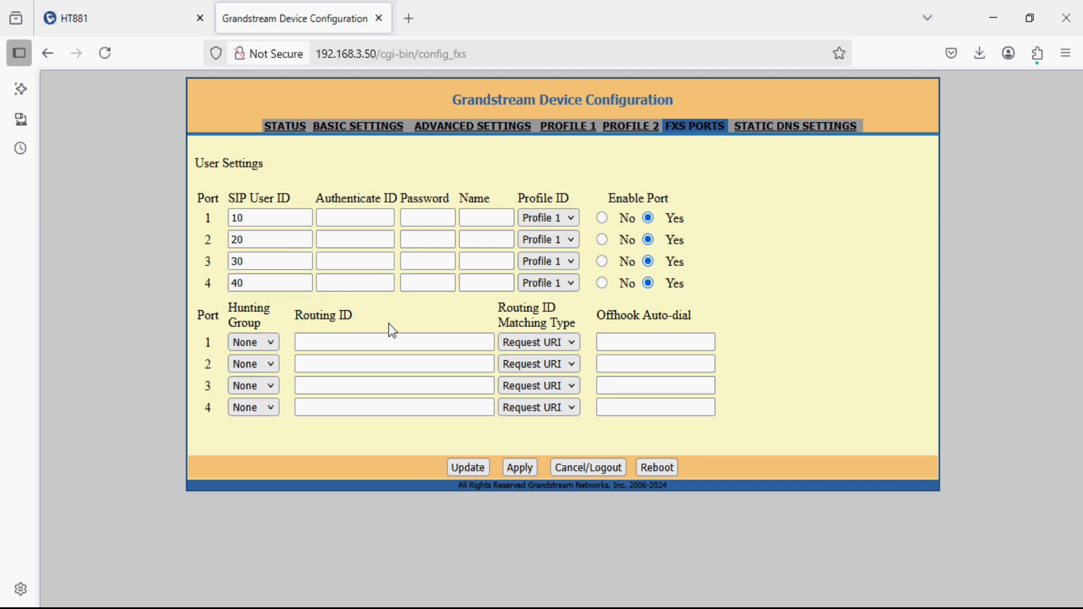
pyautogui.click(519, 470)
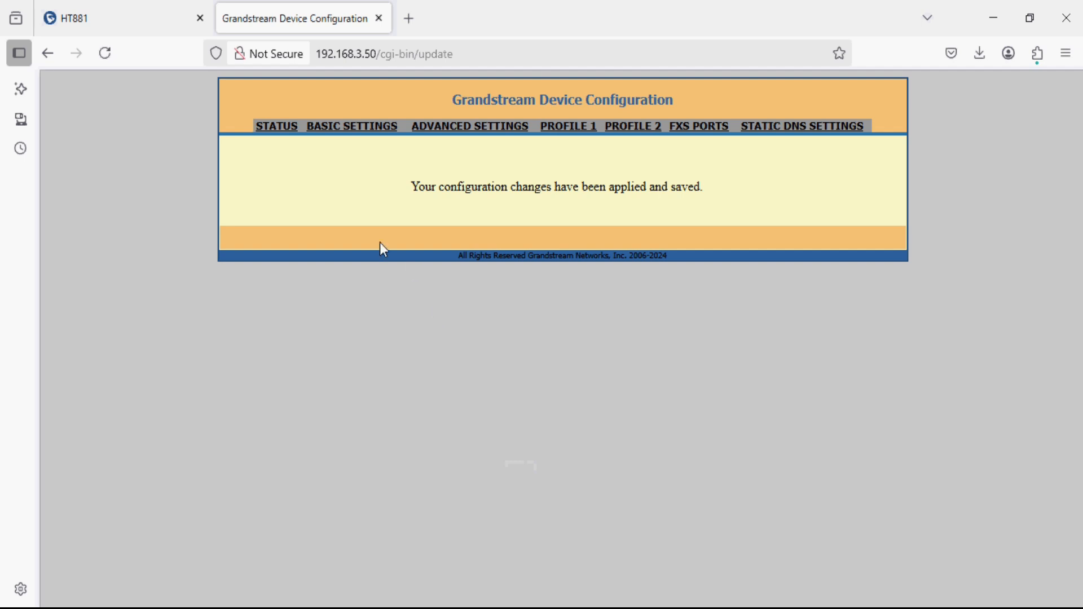
# Step: Switch to the HT881 interface and set the Primary SIP Server of FXO Profile 1 to 192.168.3.50:5060
pyautogui.click(129, 25)
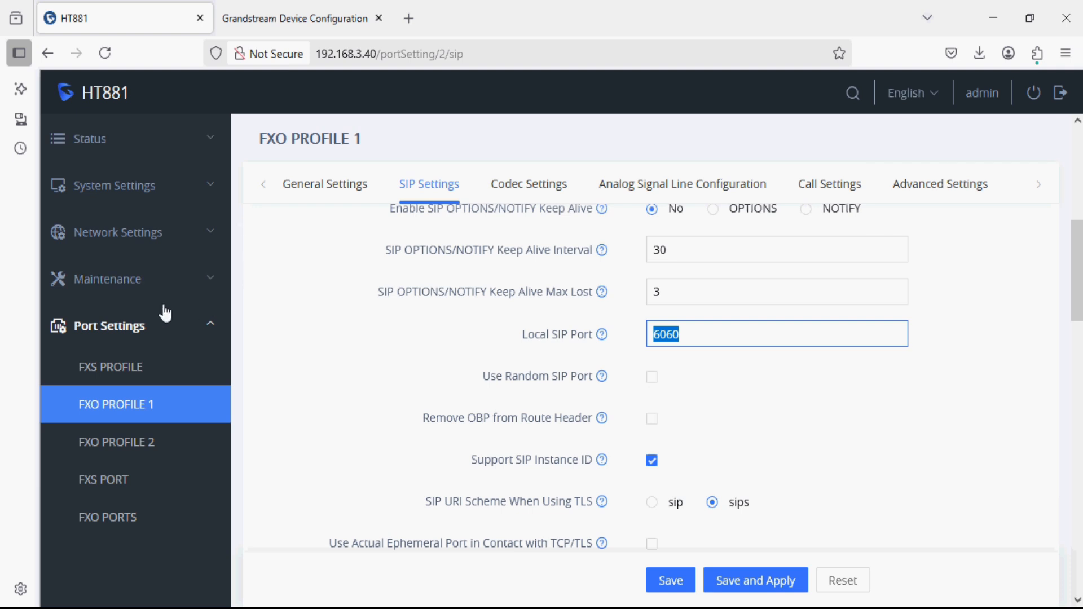
pyautogui.click(412, 292)
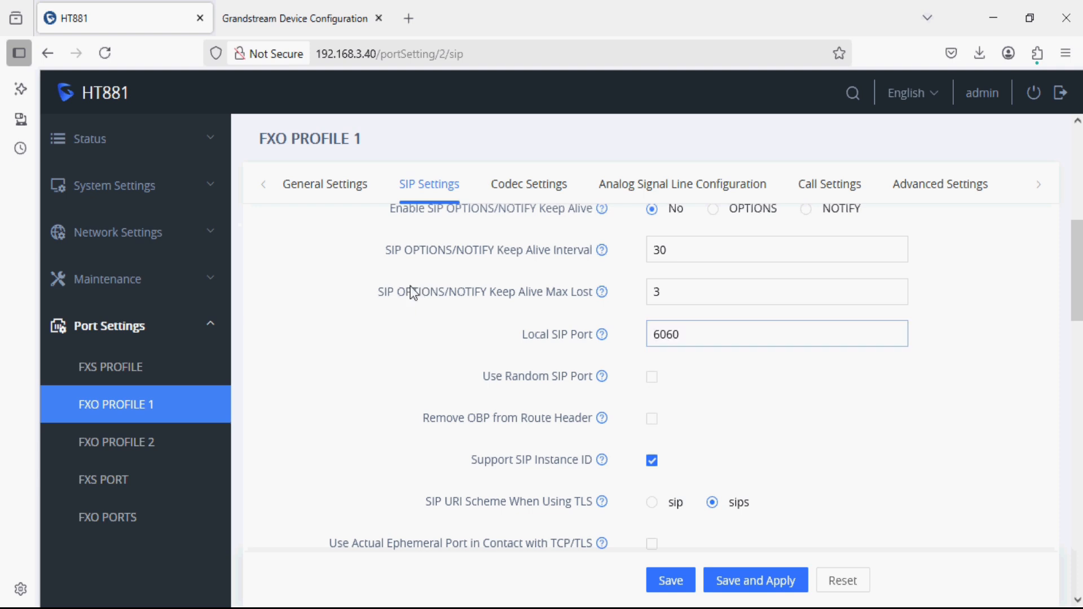
pyautogui.click(321, 192)
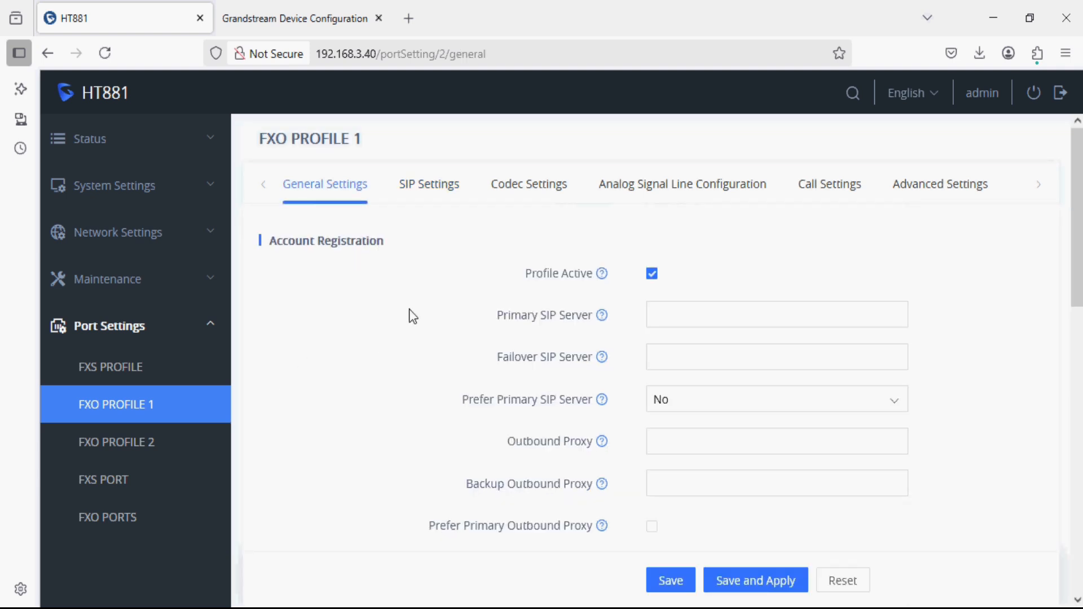
pyautogui.click(693, 318)
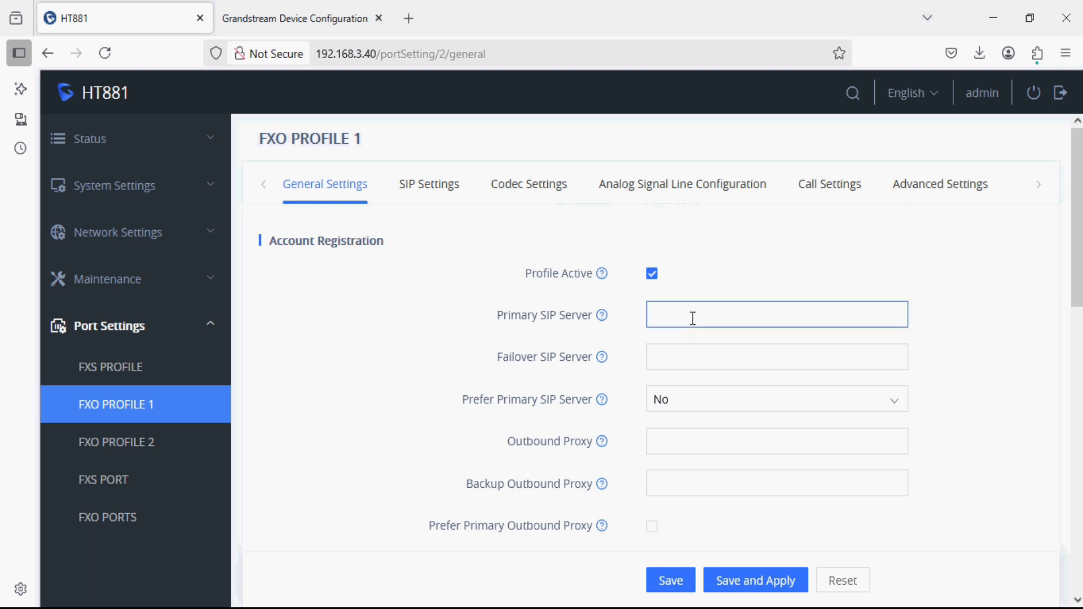
pyautogui.write('192.168.3')
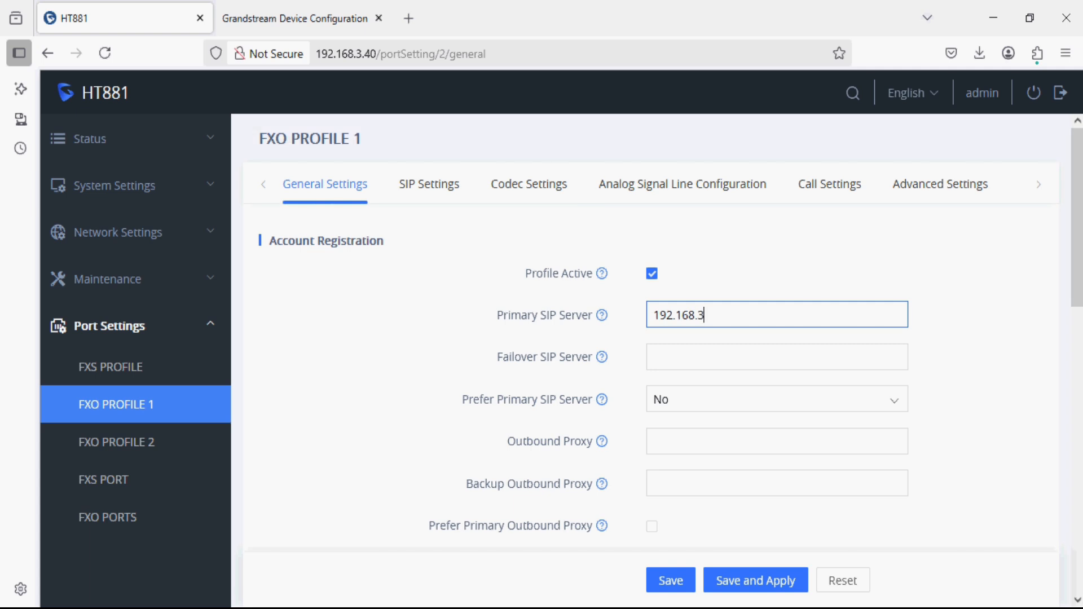
pyautogui.write('.50:5060')
# Step: Switch to the HT814 interface and check the Local SIP Port in its Profile 1
pyautogui.click(324, 22)
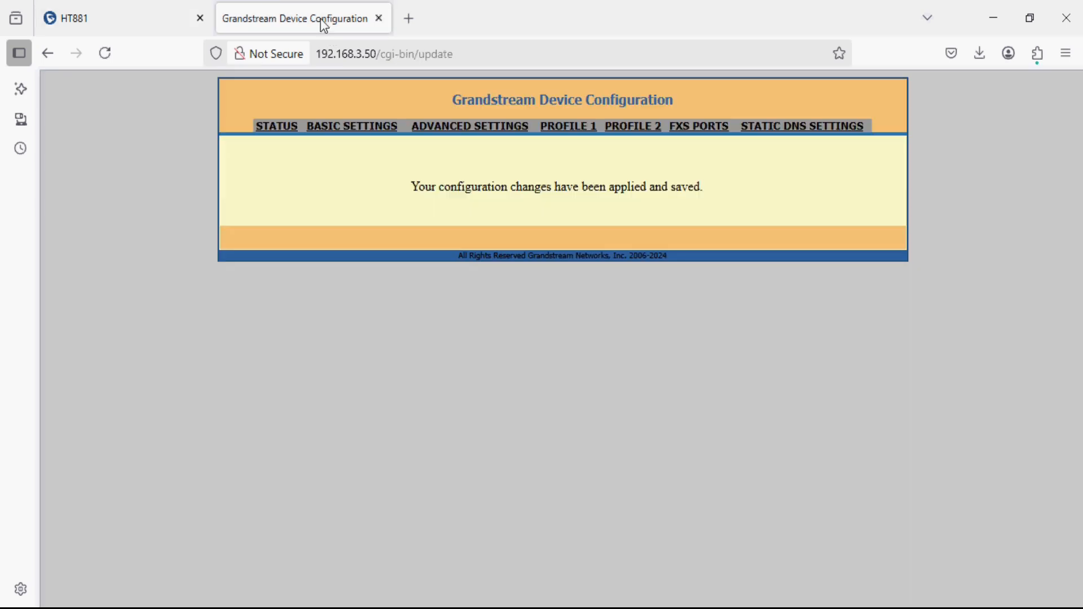
pyautogui.click(562, 126)
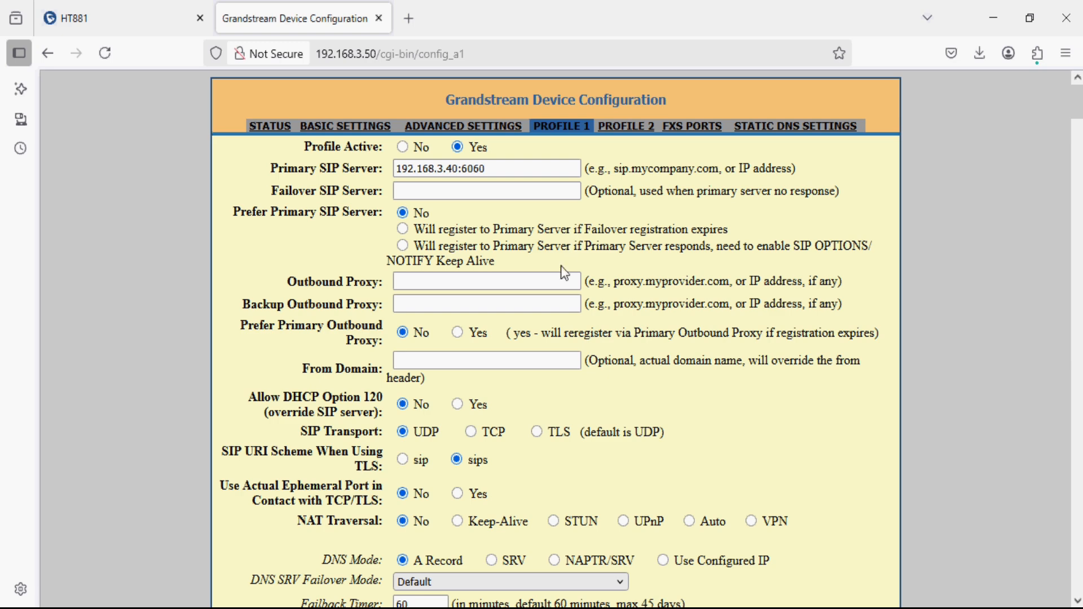
pyautogui.scroll(-9, 558, 282)
pyautogui.scroll(-5, 558, 290)
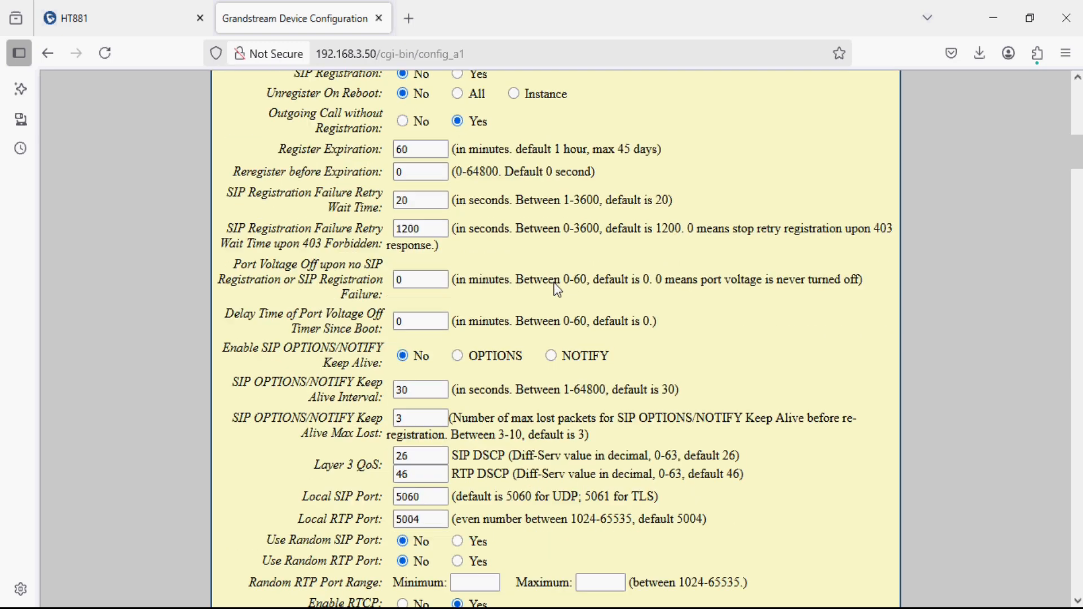
pyautogui.scroll(-3, 492, 265)
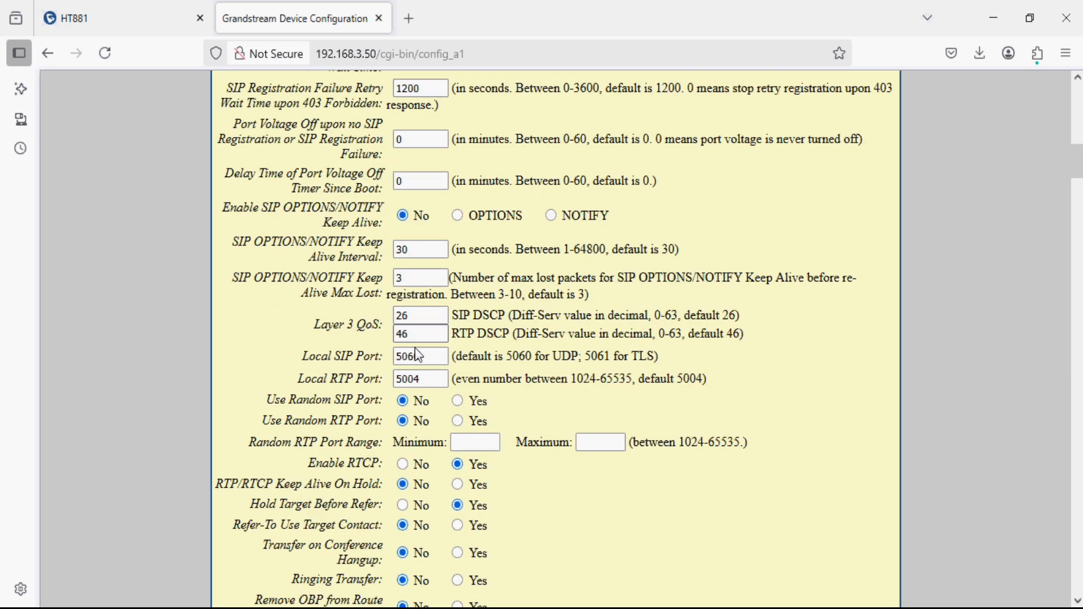
pyautogui.moveTo(433, 355); pyautogui.dragTo(398, 361)
# Step: Back in the HT881 interface, save and apply the general settings of FXO Profile 1
pyautogui.click(121, 17)
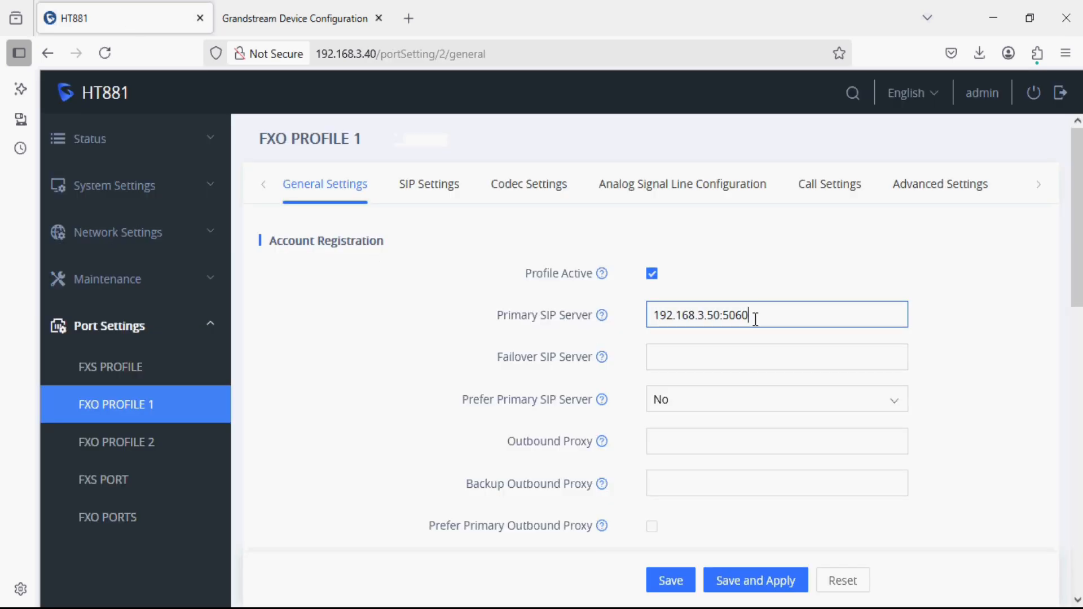
pyautogui.scroll(-12, 684, 435)
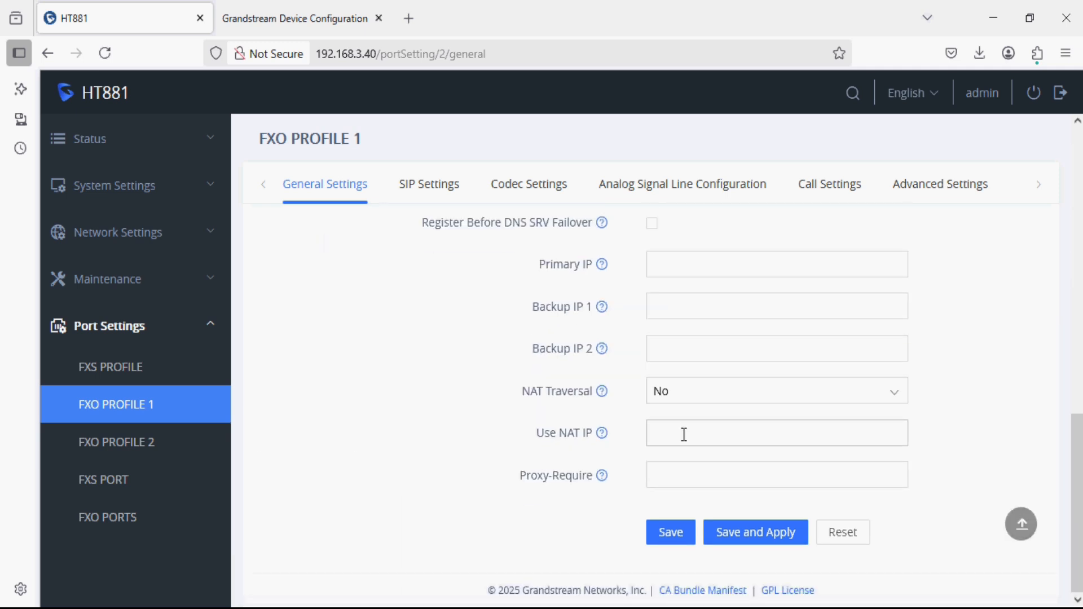
pyautogui.click(742, 530)
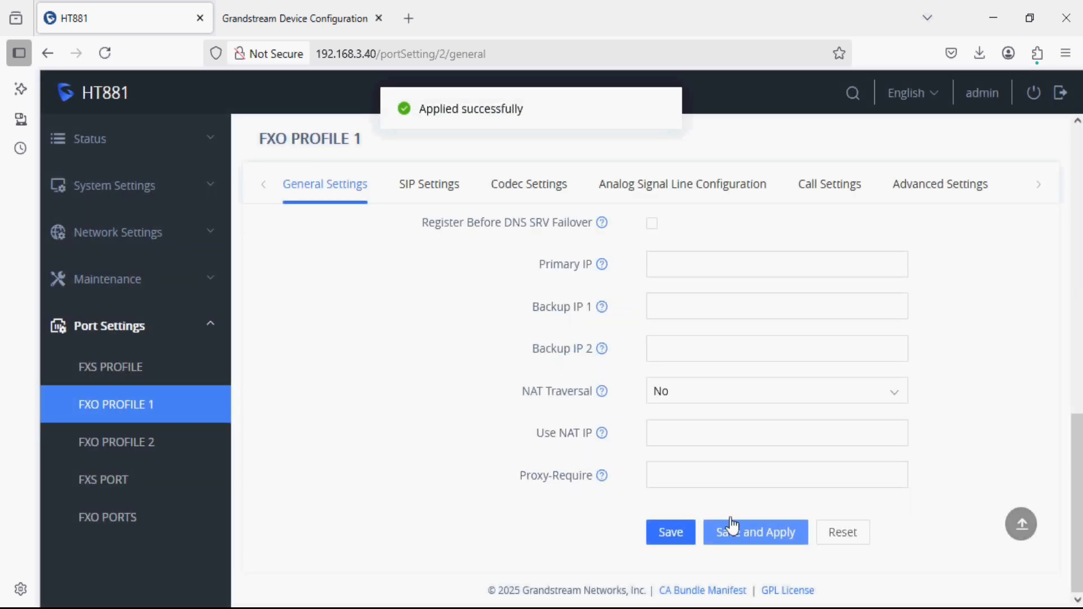
# Step: Disable SIP Registration in the SIP settings of the HT881's FXO Profile 1, and save and apply the change
pyautogui.click(427, 181)
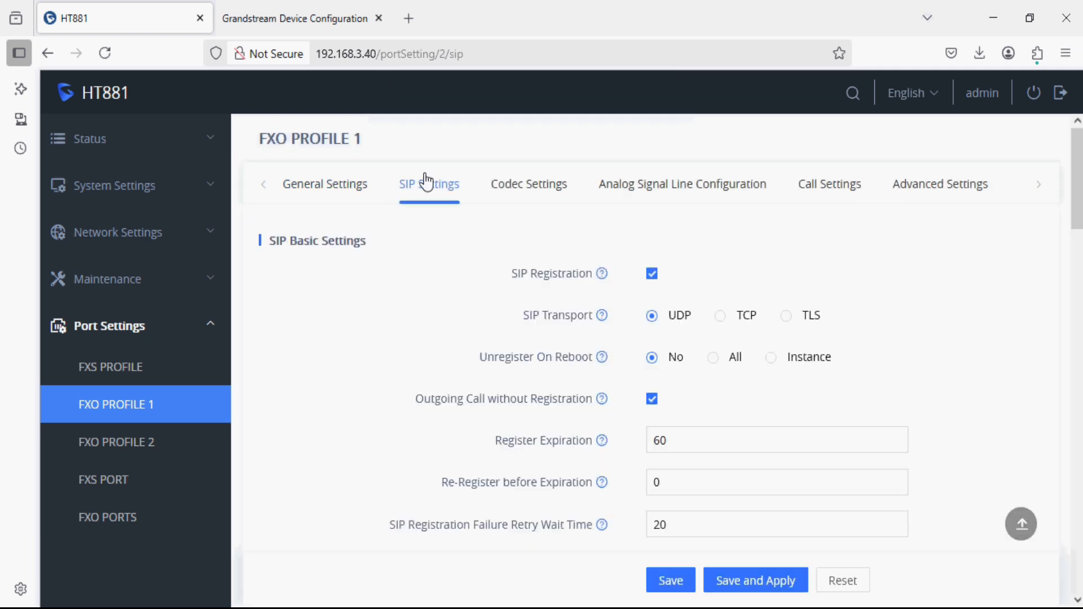
pyautogui.click(652, 276)
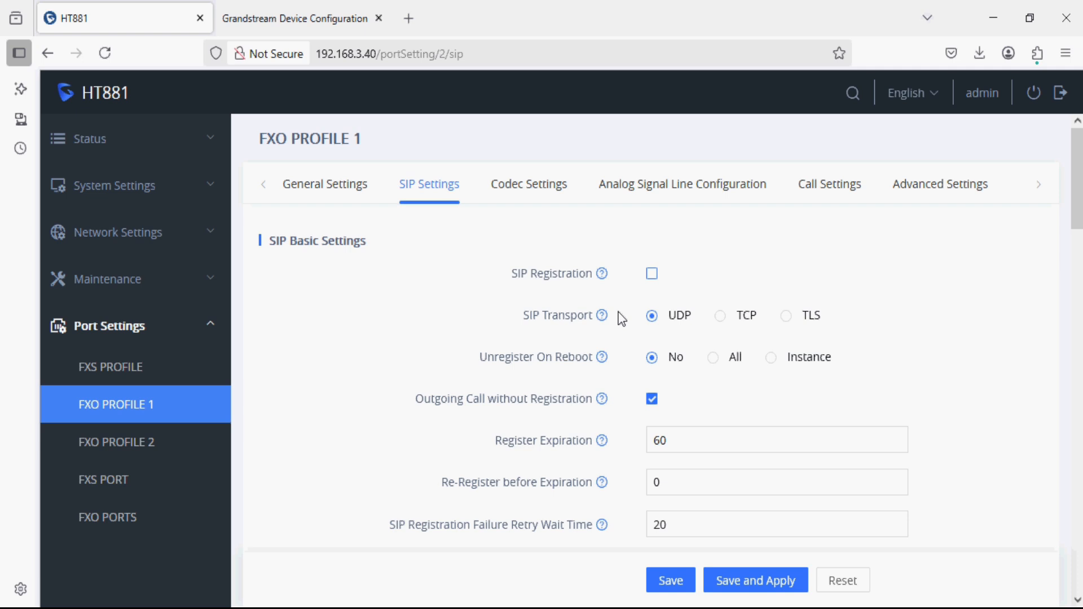
pyautogui.scroll(-3, 621, 319)
pyautogui.scroll(-3, 621, 318)
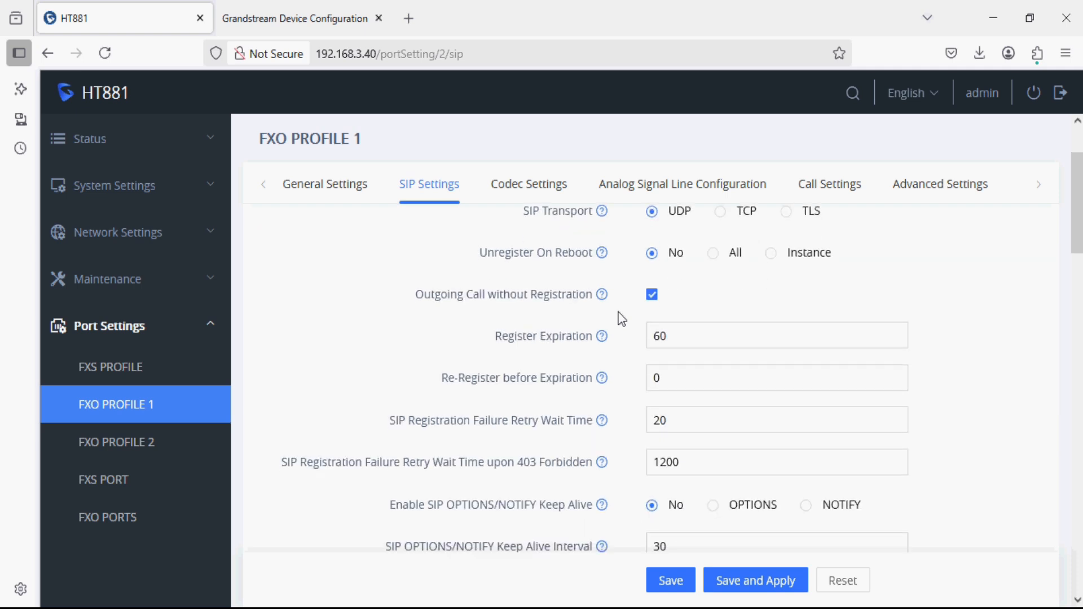
pyautogui.scroll(-6, 621, 319)
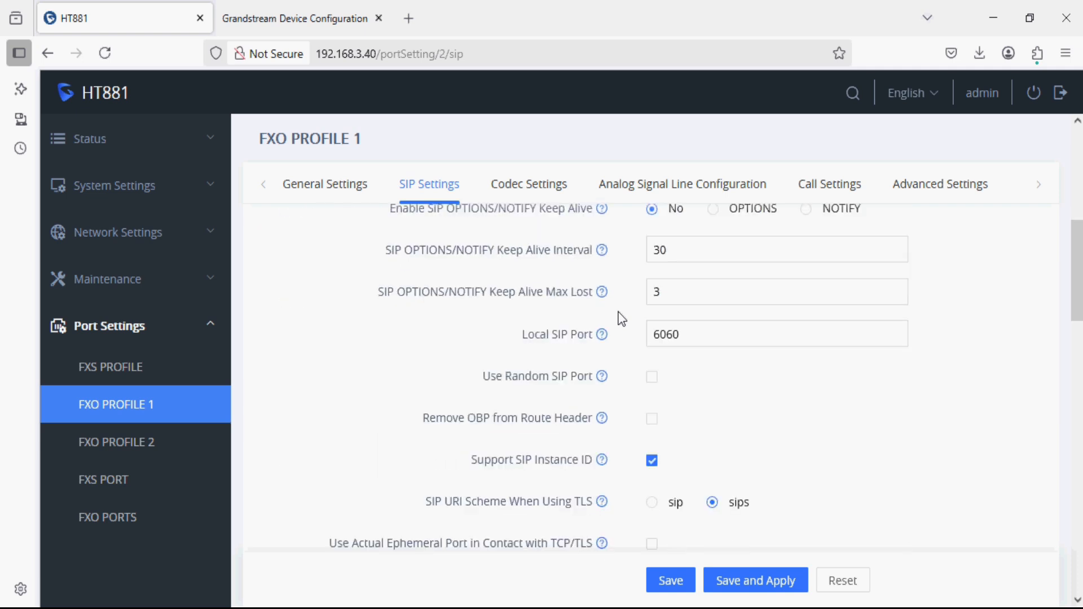
pyautogui.scroll(-12, 621, 319)
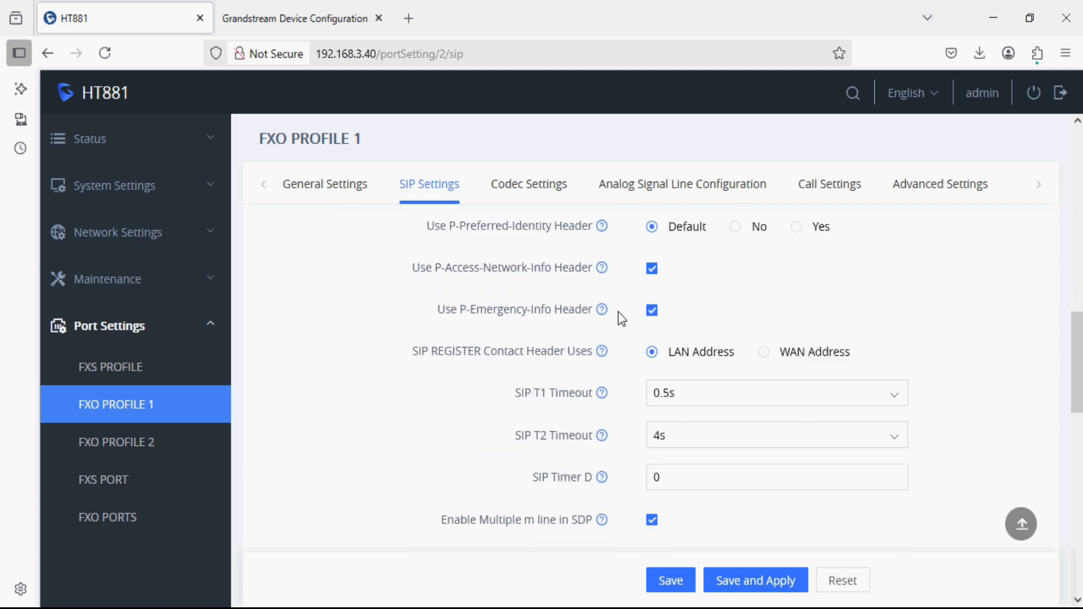
pyautogui.scroll(-18, 621, 319)
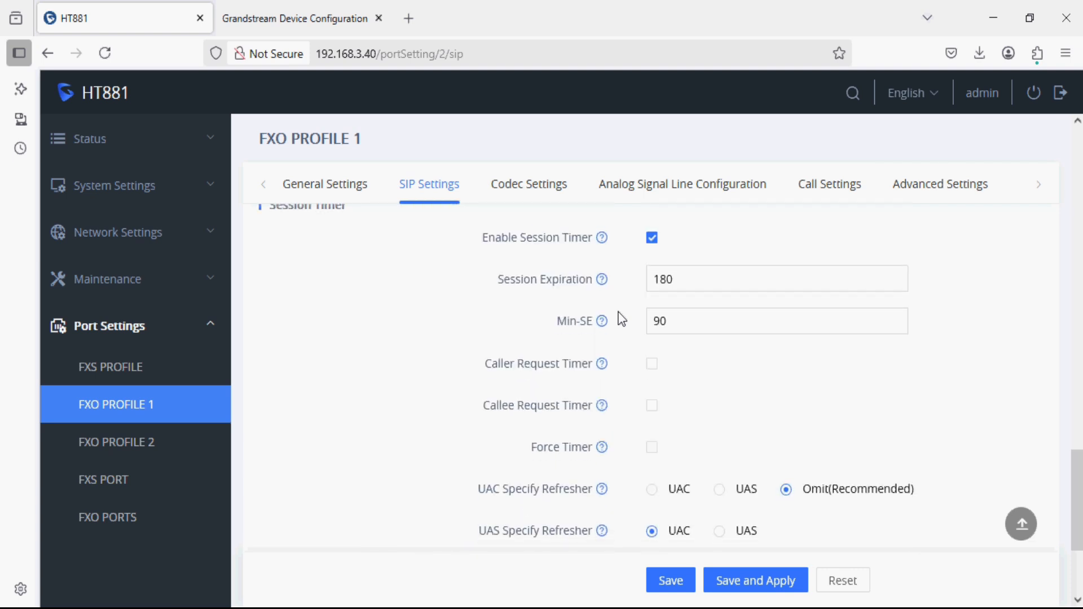
pyautogui.scroll(-5, 618, 316)
pyautogui.click(732, 535)
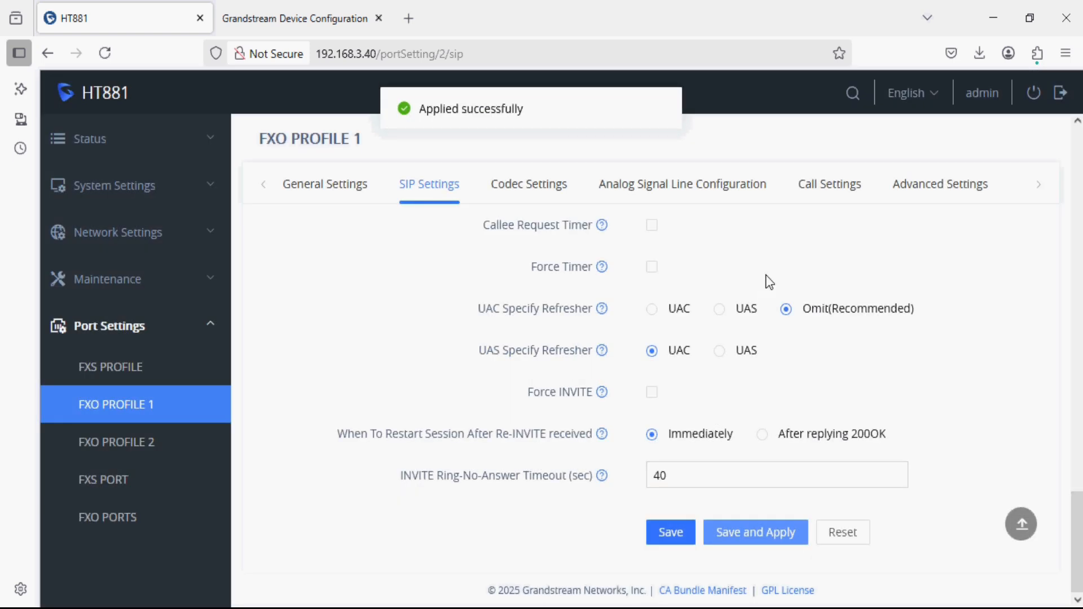
# Step: Set the Number of Rings to 2 in the FXO Termination settings of FXO Profile 1
pyautogui.click(1039, 186)
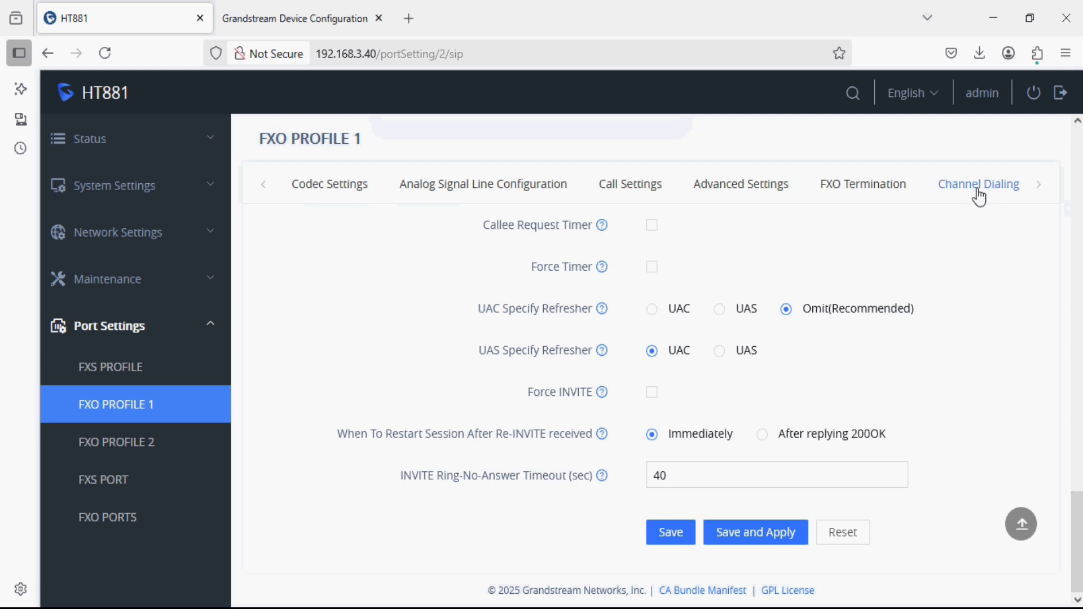
pyautogui.click(860, 194)
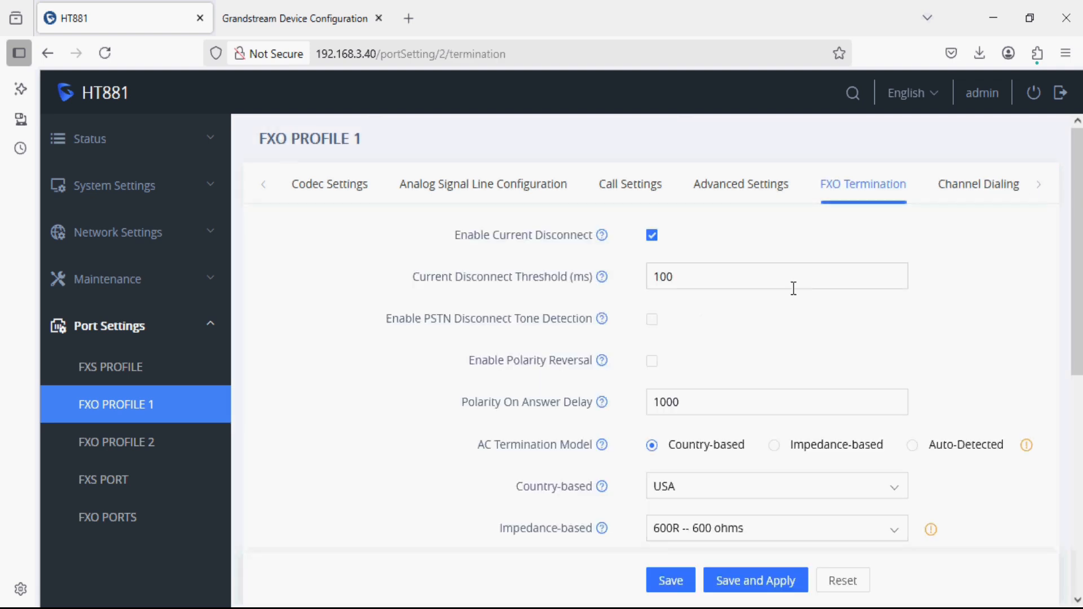
pyautogui.scroll(-5, 499, 381)
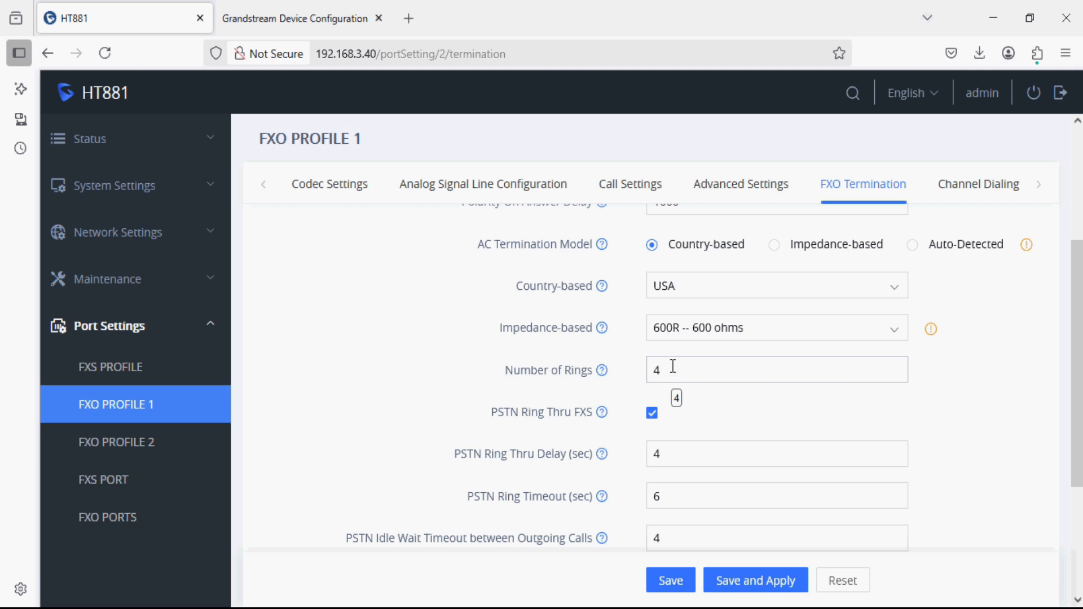
pyautogui.moveTo(673, 366); pyautogui.dragTo(640, 368)
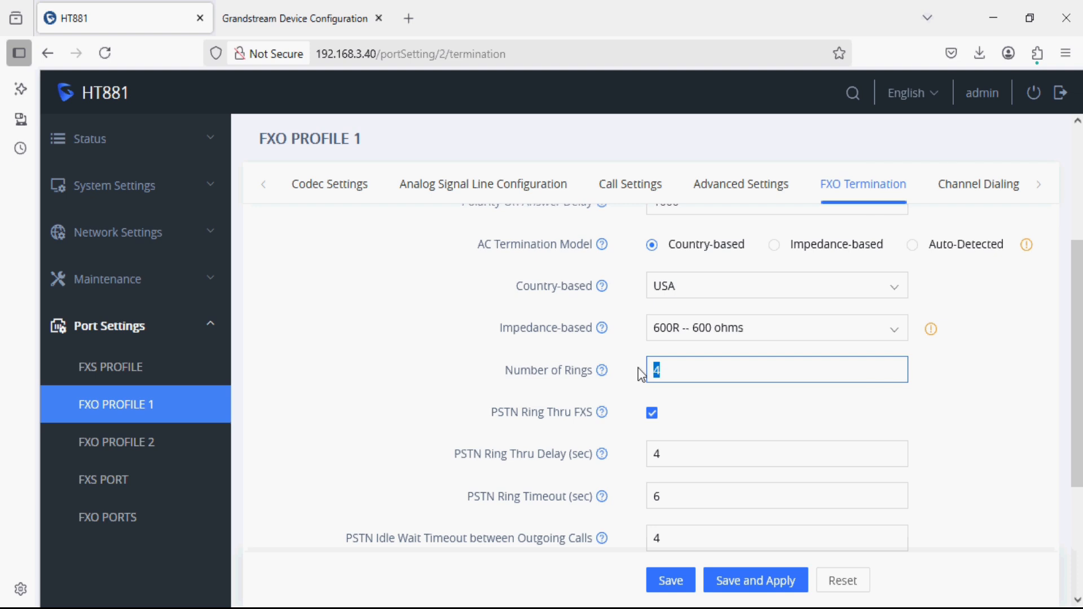
pyautogui.write('2')
# Step: Disable PSTN Ring Thru FXS in the FXO Termination settings, and save and apply the changes
pyautogui.moveTo(498, 419); pyautogui.dragTo(564, 415)
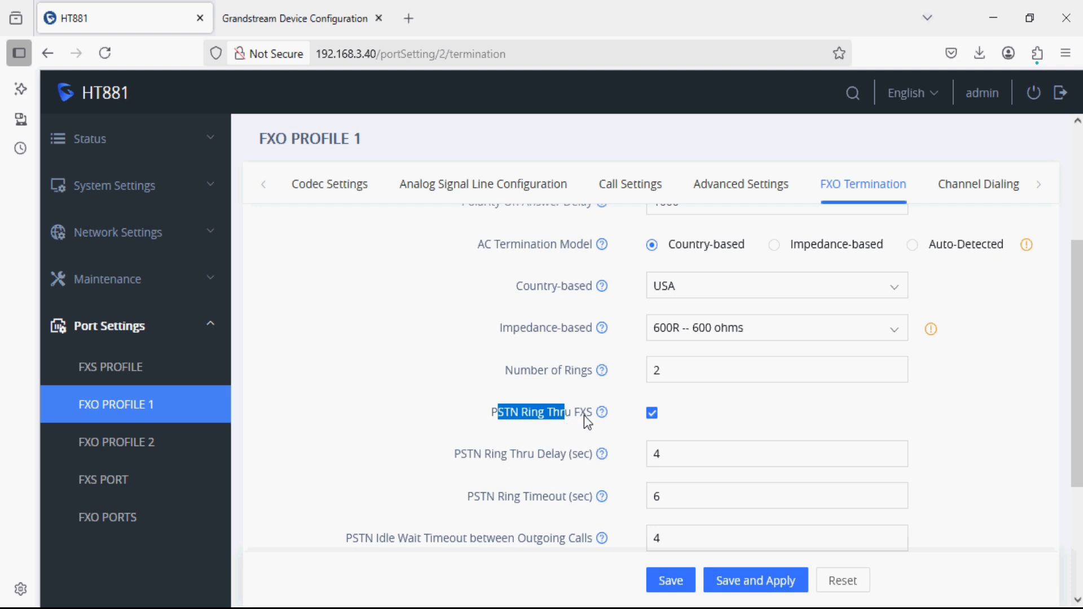
pyautogui.click(650, 415)
pyautogui.scroll(-3, 625, 441)
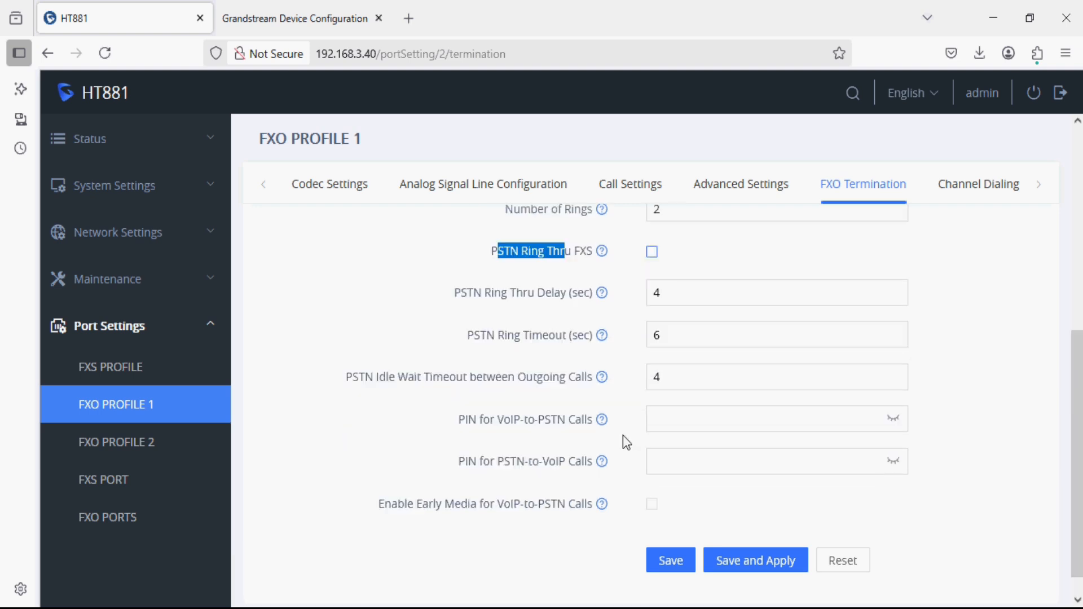
pyautogui.scroll(-1, 622, 441)
pyautogui.click(763, 540)
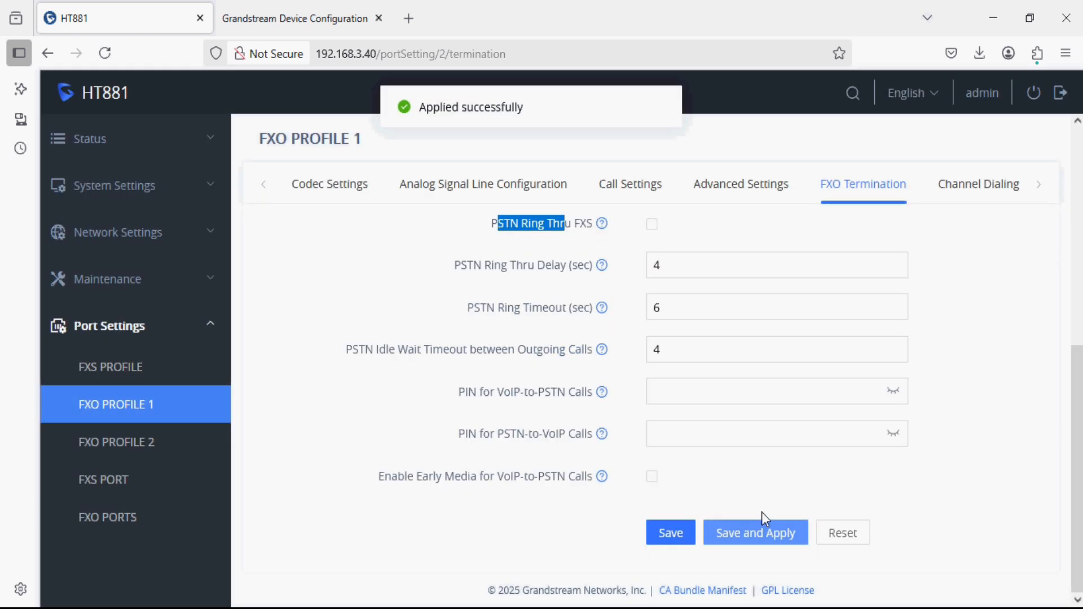
# Step: In FXO Profile 1's Channel Dialing settings, disable Wait for Dial-Tone, set Stage Method to 1, and save and apply
pyautogui.click(963, 197)
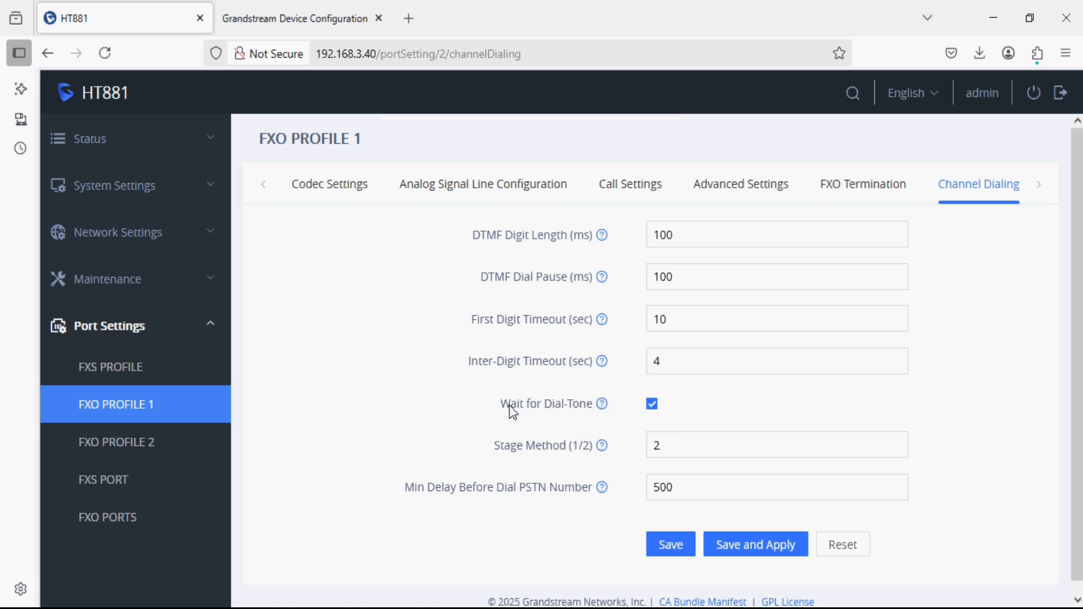
pyautogui.moveTo(558, 407); pyautogui.dragTo(579, 408)
pyautogui.click(652, 405)
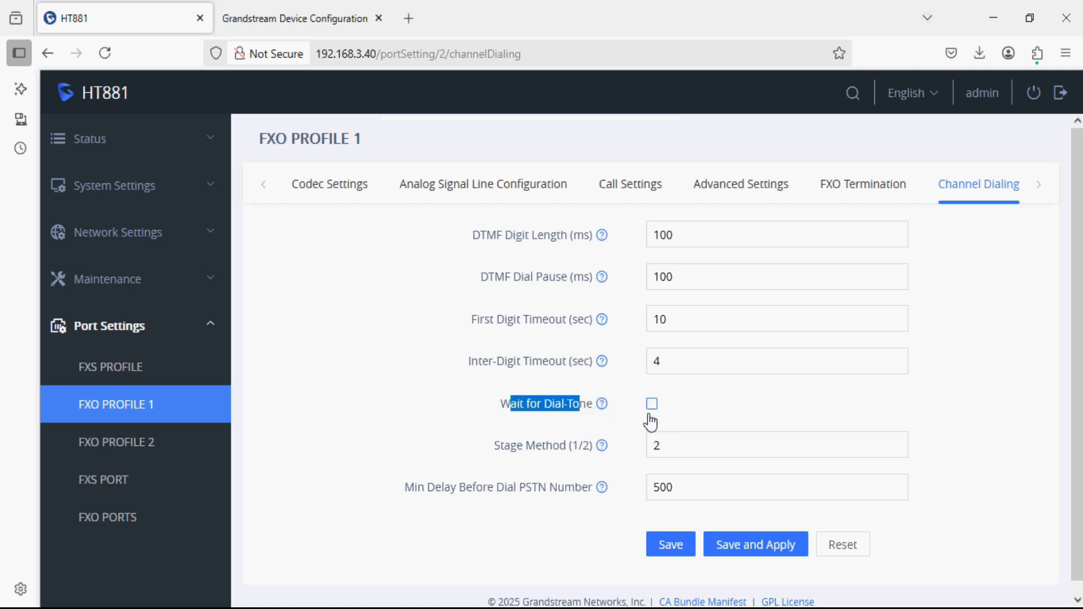
pyautogui.moveTo(593, 446); pyautogui.dragTo(516, 451)
pyautogui.moveTo(666, 450); pyautogui.dragTo(614, 451)
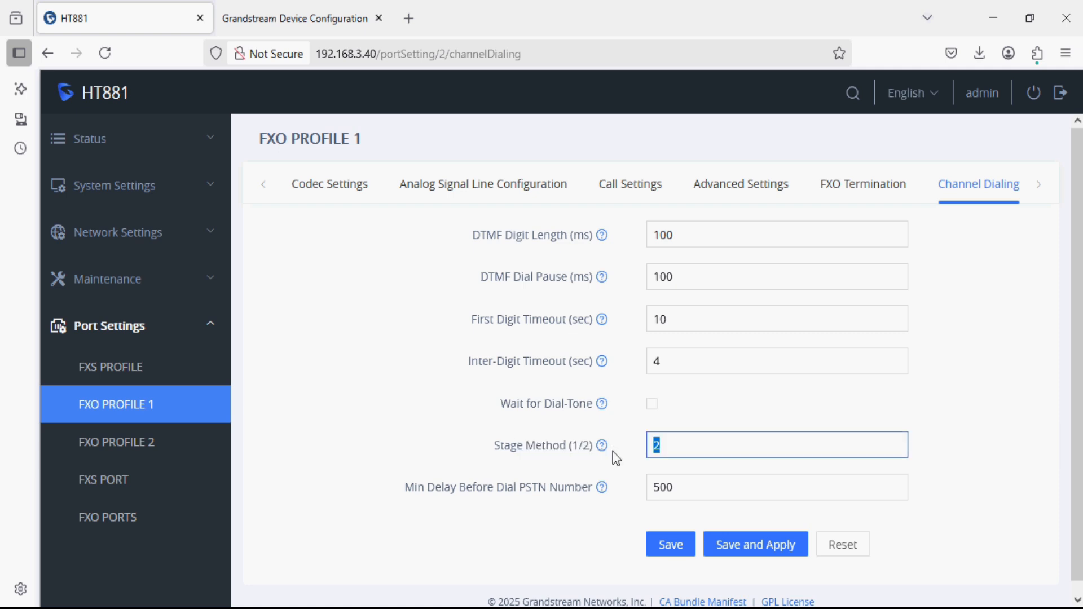
pyautogui.write('1')
pyautogui.click(762, 545)
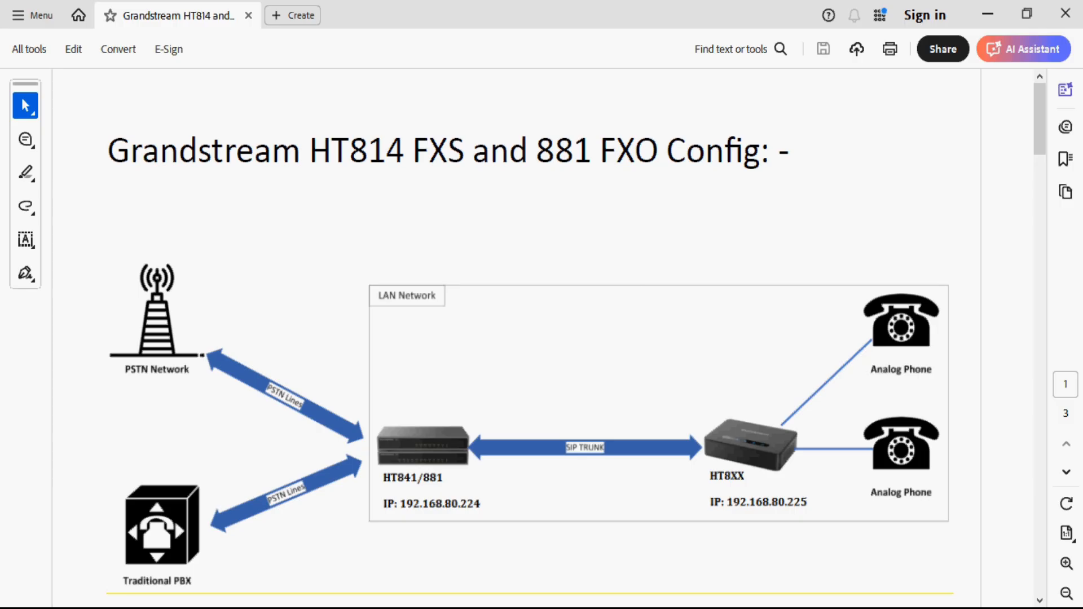
# Step: Set the Dial Plan Prefix to 99 in the Call Settings of the HT881's FXO Profile 1, and save and apply it
pyautogui.scroll(-3, 561, 442)
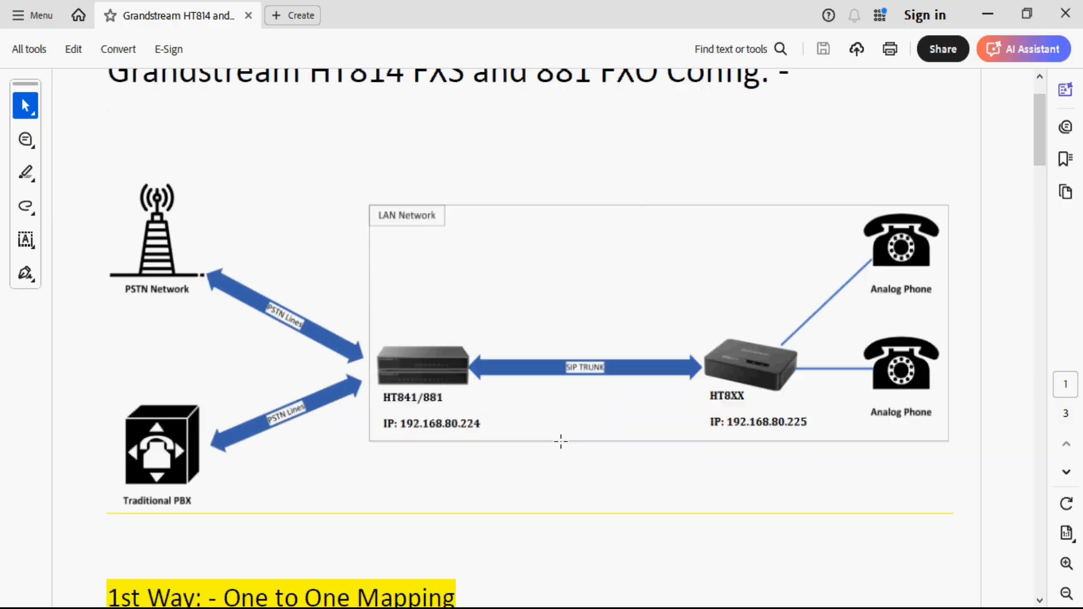
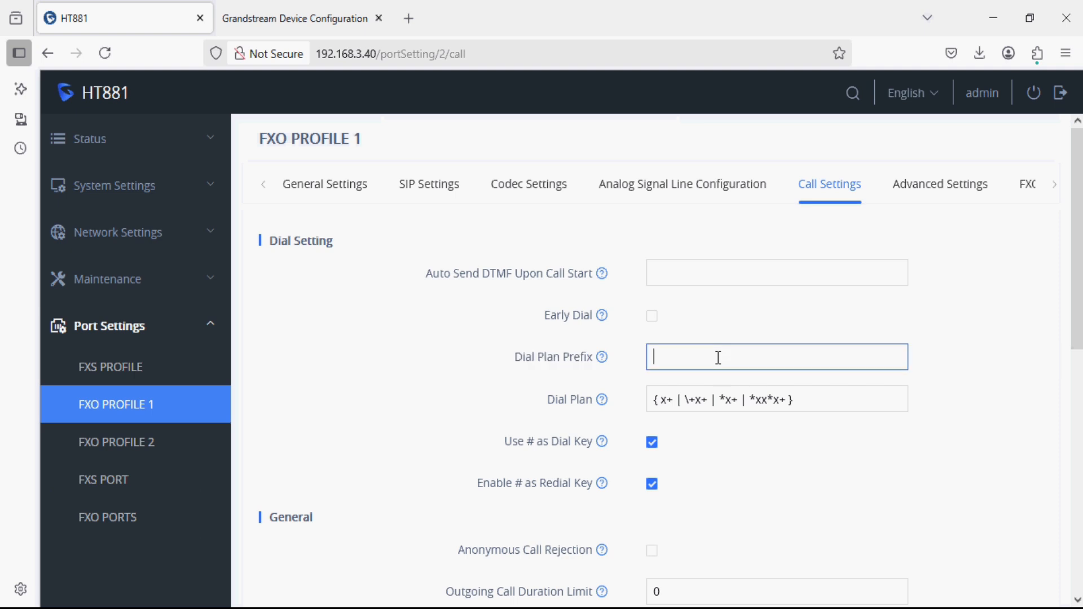
pyautogui.write('99')
pyautogui.scroll(-10, 579, 447)
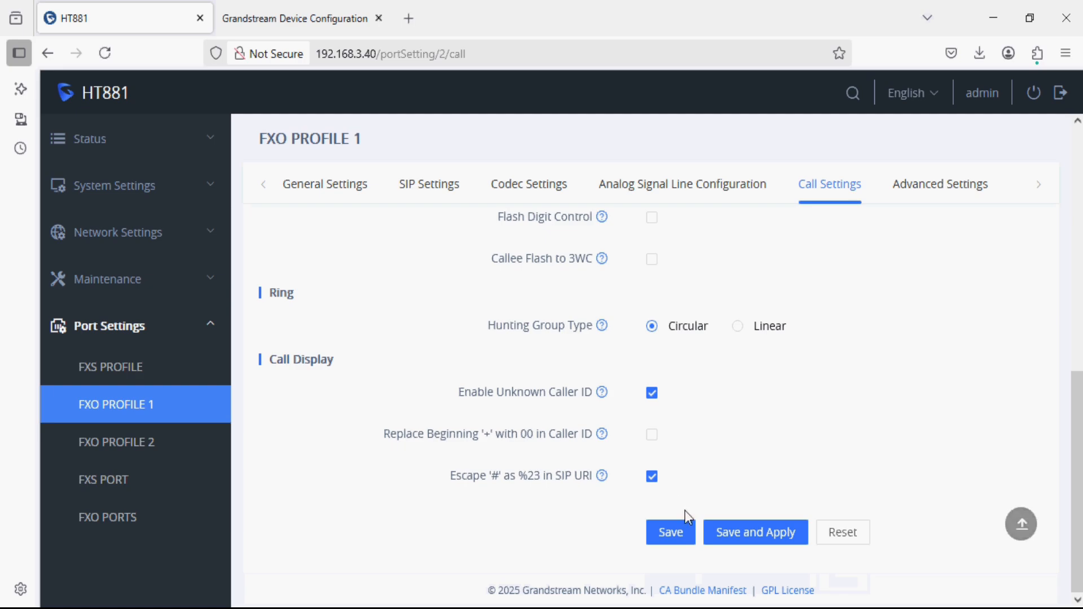
pyautogui.click(738, 533)
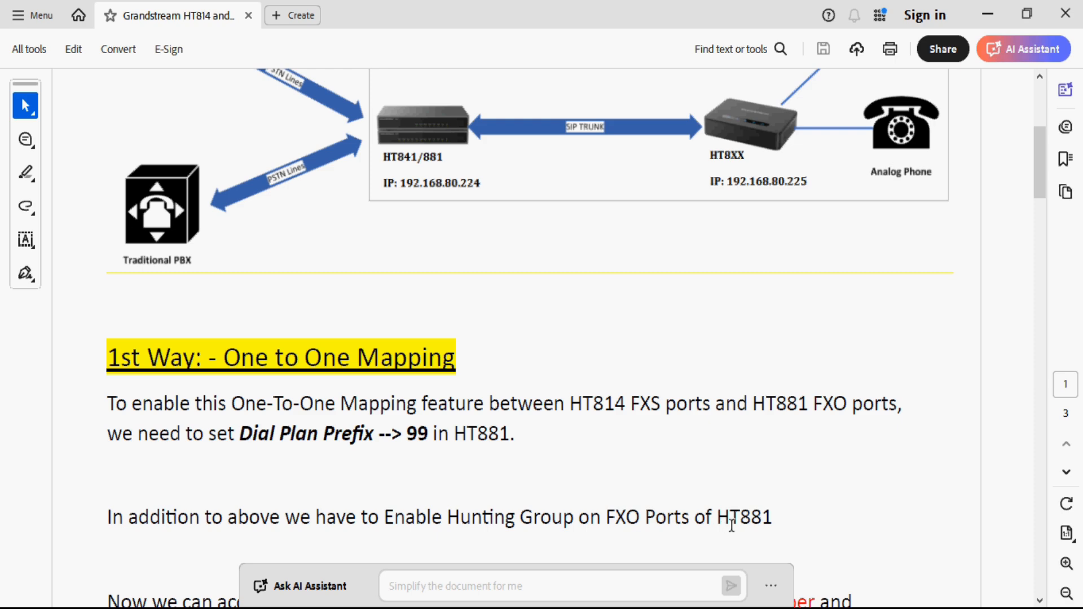
# Step: Return from the PDF guide to the HT881 interface and set FXO port 1's Hunting Group to Active
pyautogui.hotkey('alt', 'Tab')
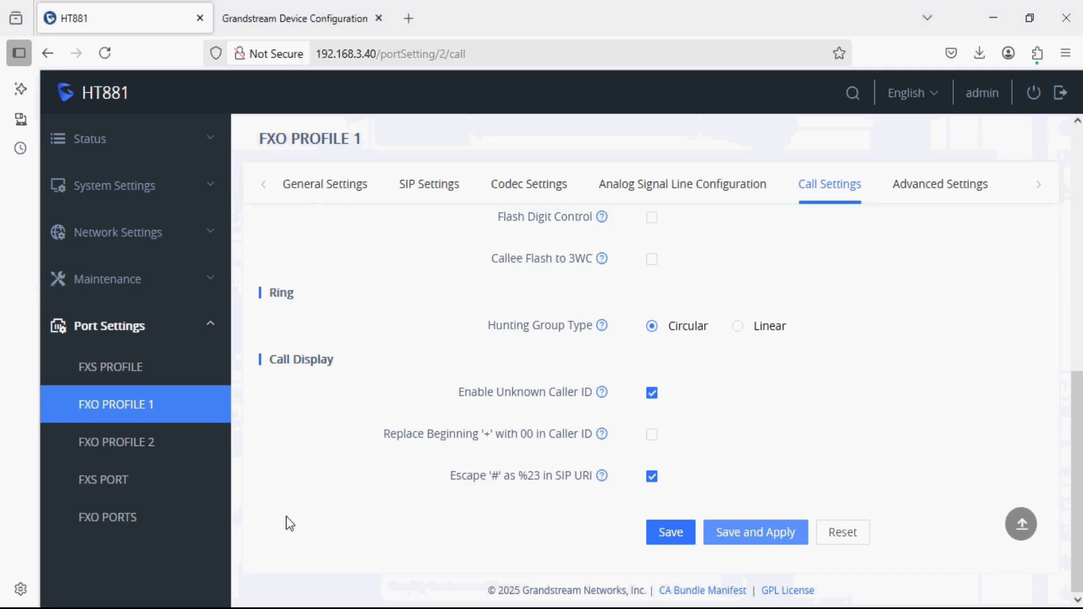
pyautogui.click(128, 518)
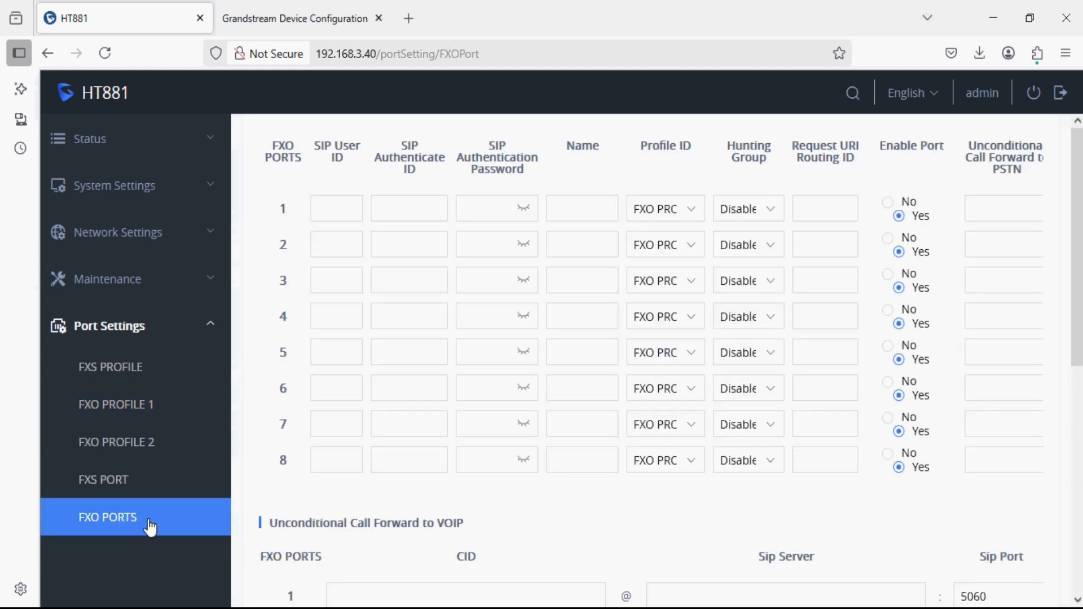
pyautogui.click(746, 214)
pyautogui.click(741, 270)
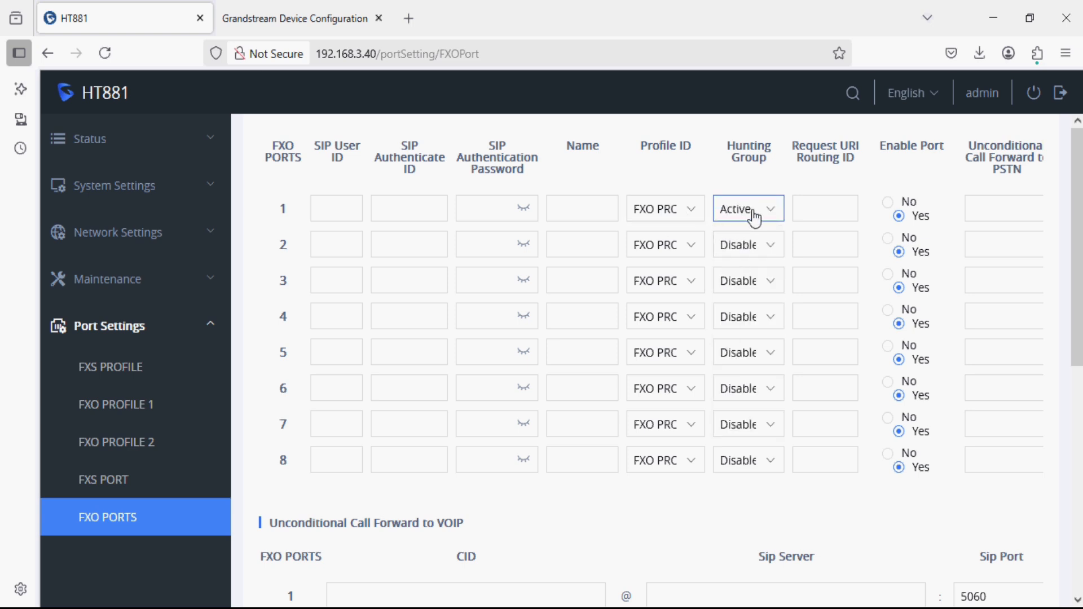
# Step: Set the Hunting Group of FXO ports 2 through 8 to 1
pyautogui.click(754, 244)
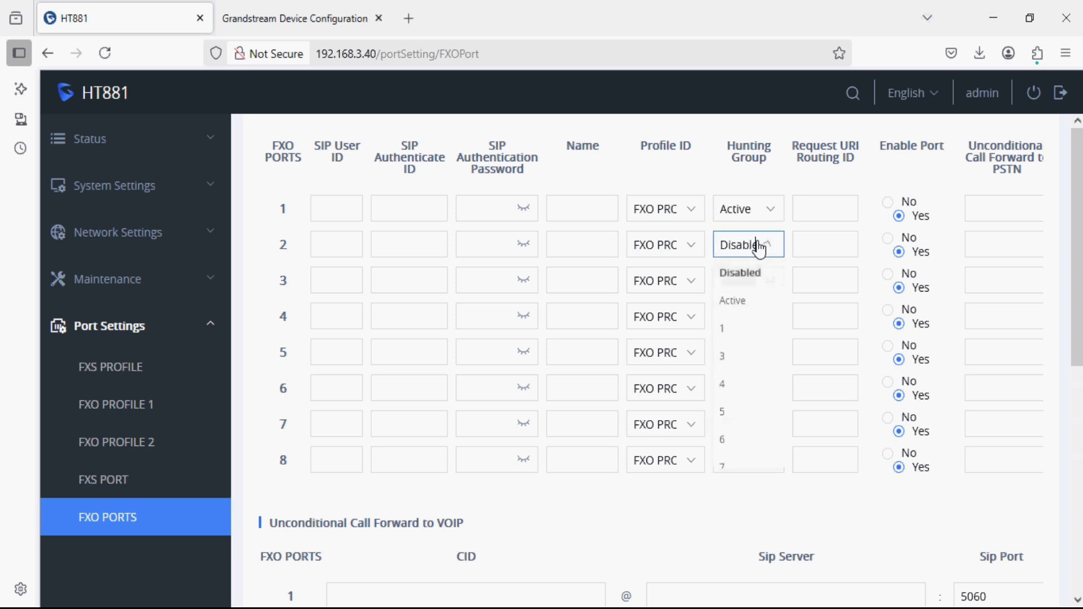
pyautogui.click(732, 330)
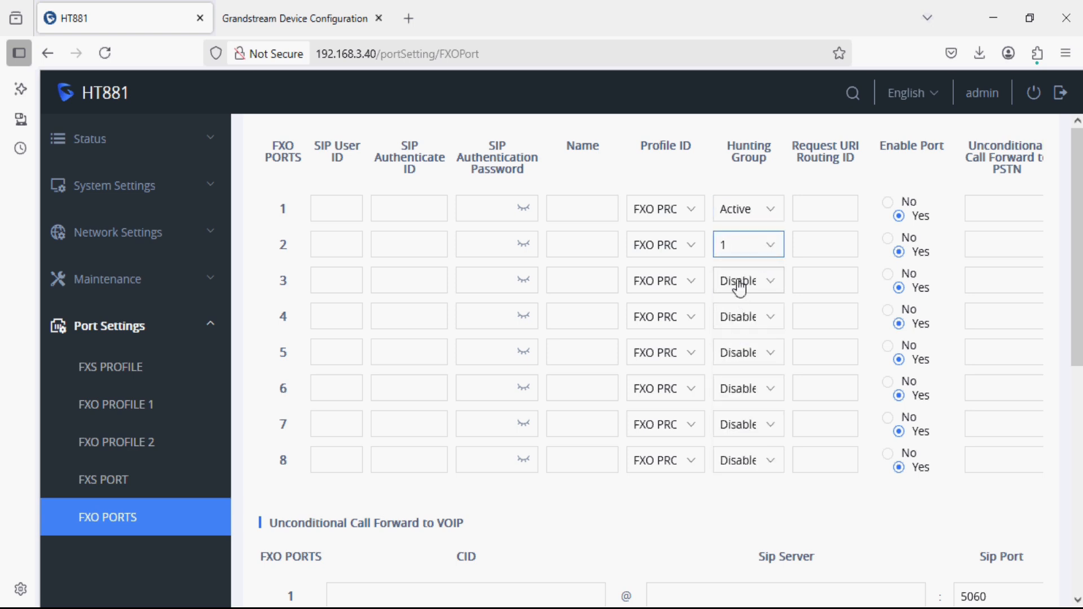
pyautogui.click(734, 281)
pyautogui.click(728, 368)
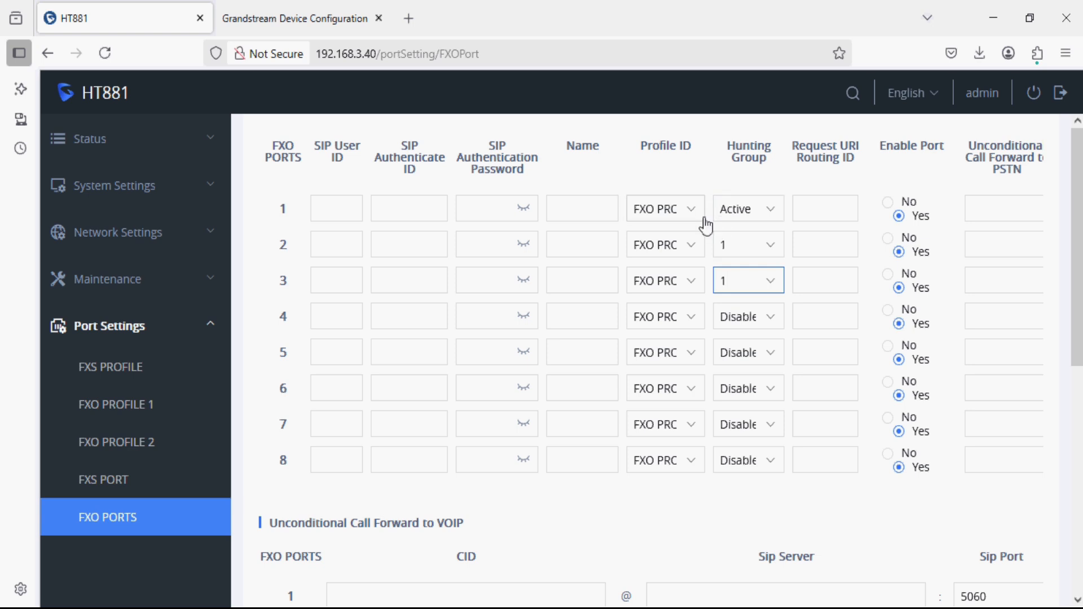
pyautogui.click(736, 319)
pyautogui.click(733, 401)
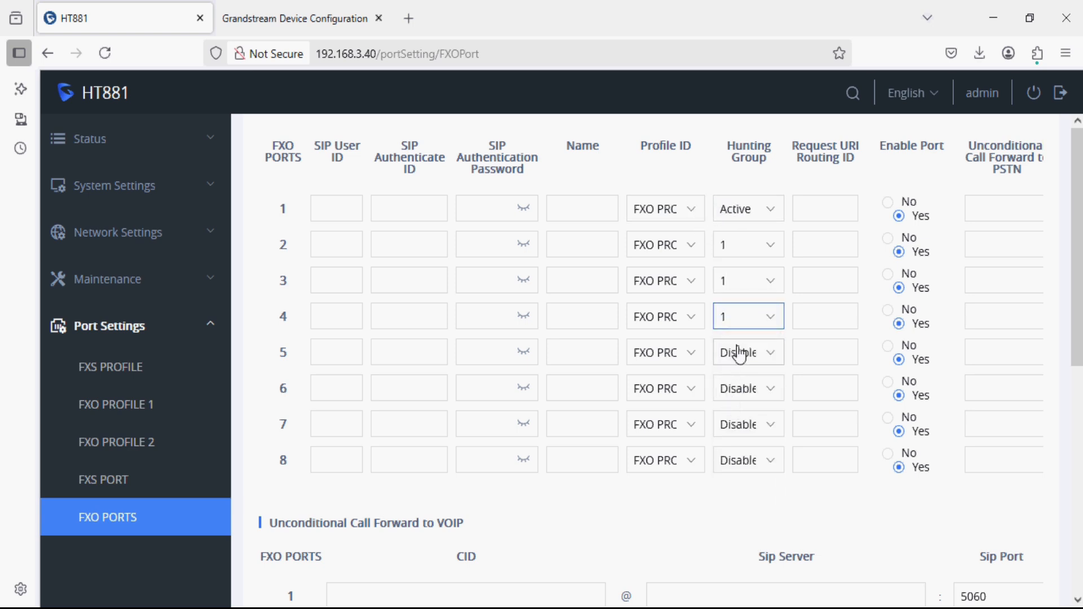
pyautogui.click(739, 354)
pyautogui.click(730, 438)
pyautogui.click(735, 388)
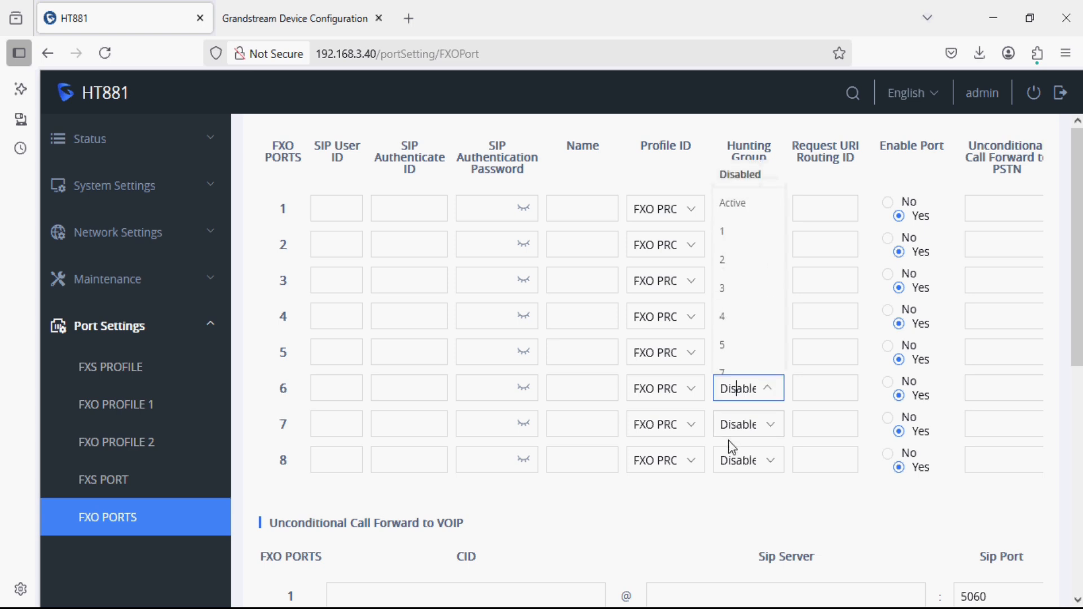
pyautogui.click(728, 231)
pyautogui.click(740, 431)
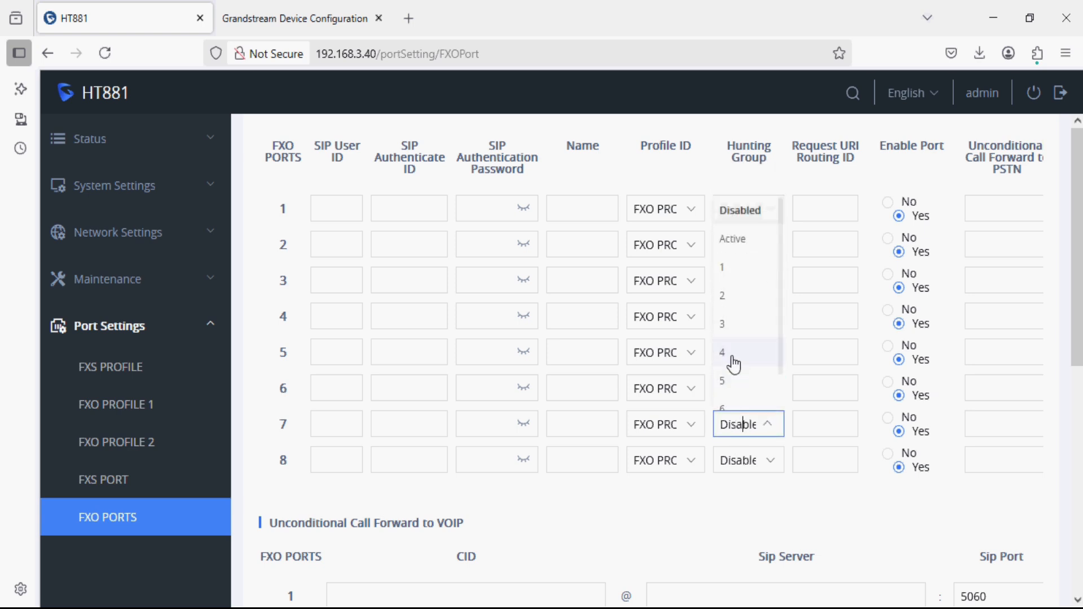
pyautogui.click(725, 269)
pyautogui.click(743, 461)
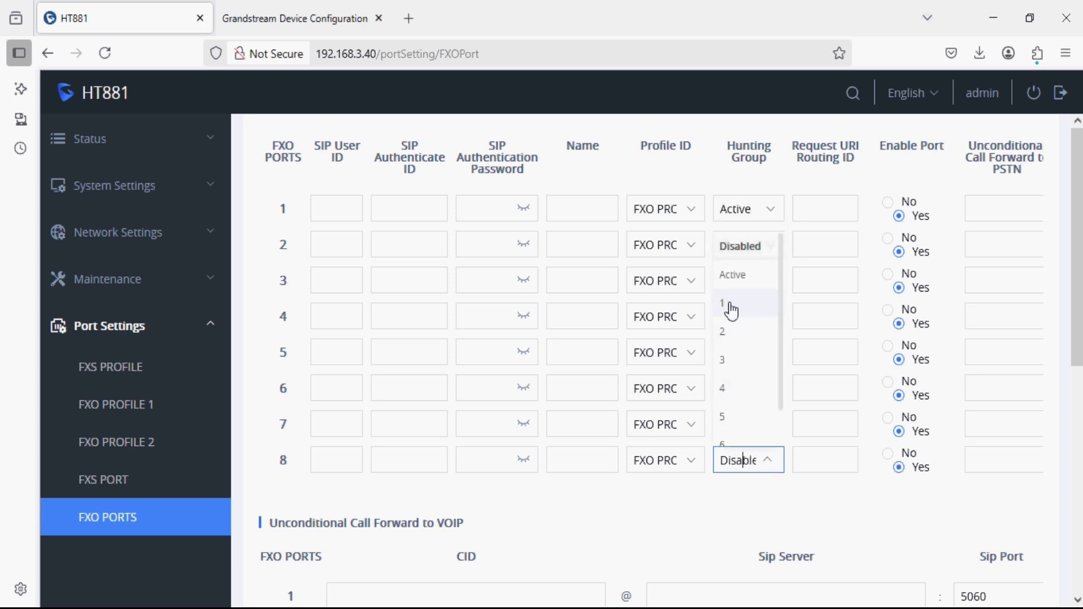
pyautogui.click(731, 309)
# Step: Locate the Unconditional Call Forward to VOIP section, and check the SIP User IDs of the FXS ports in the HT814 interface
pyautogui.scroll(-3, 694, 443)
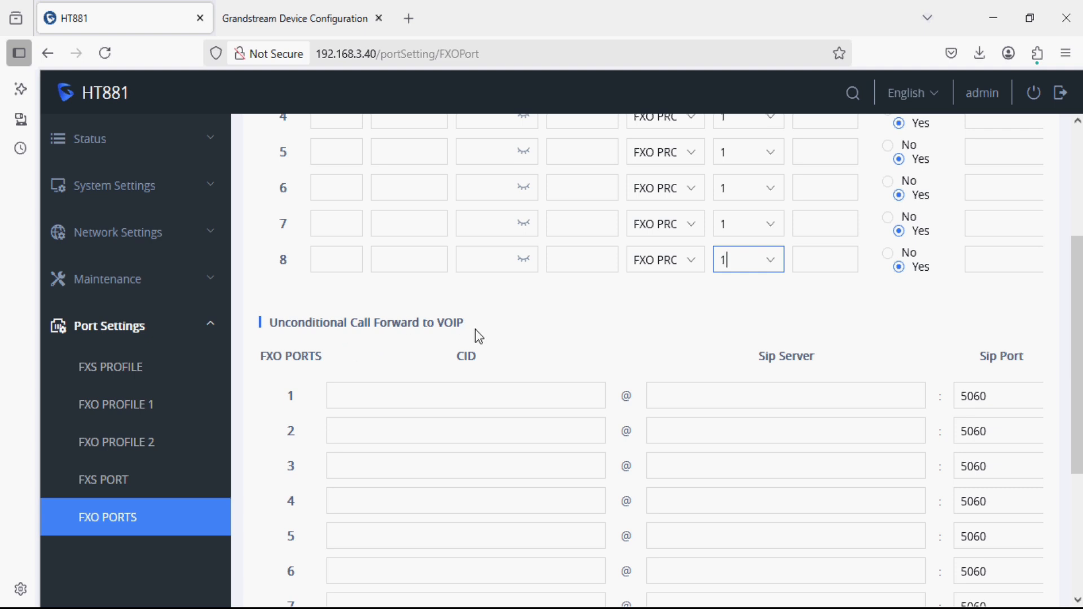
pyautogui.moveTo(463, 323); pyautogui.dragTo(298, 322)
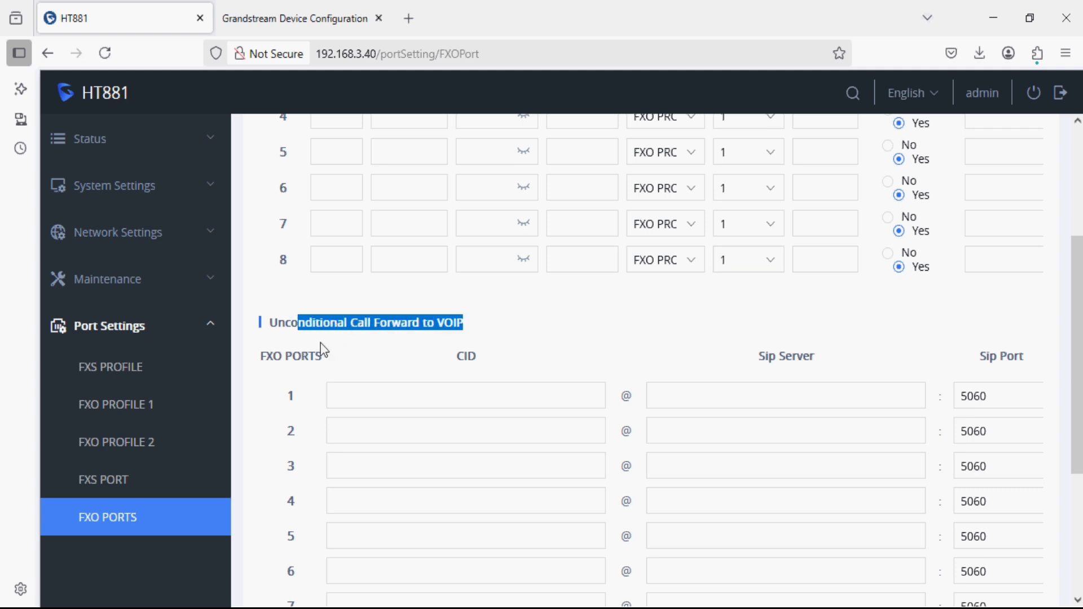
pyautogui.click(384, 398)
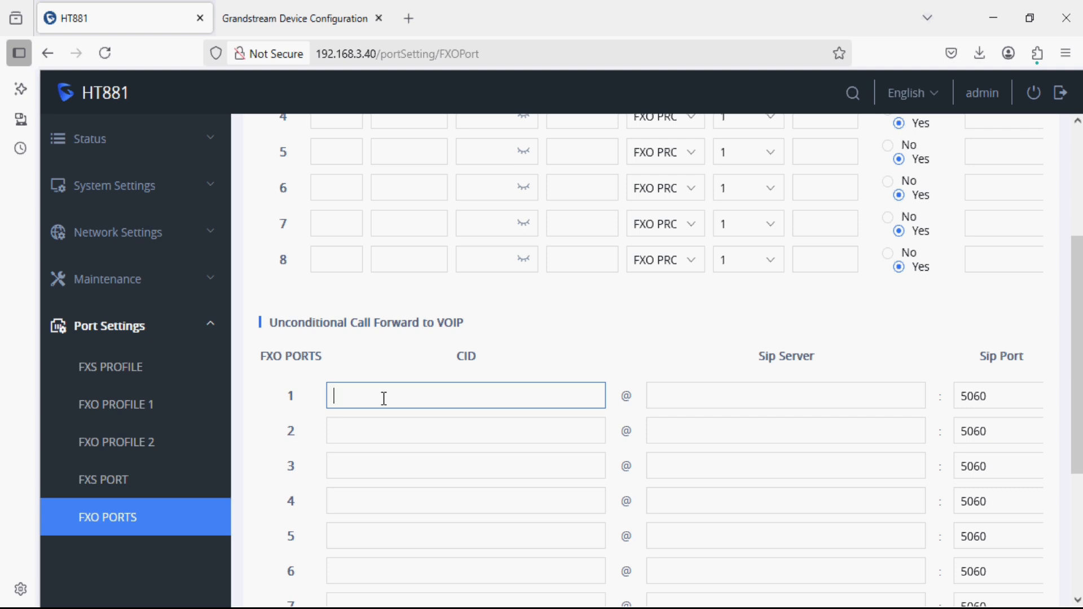
pyautogui.click(316, 19)
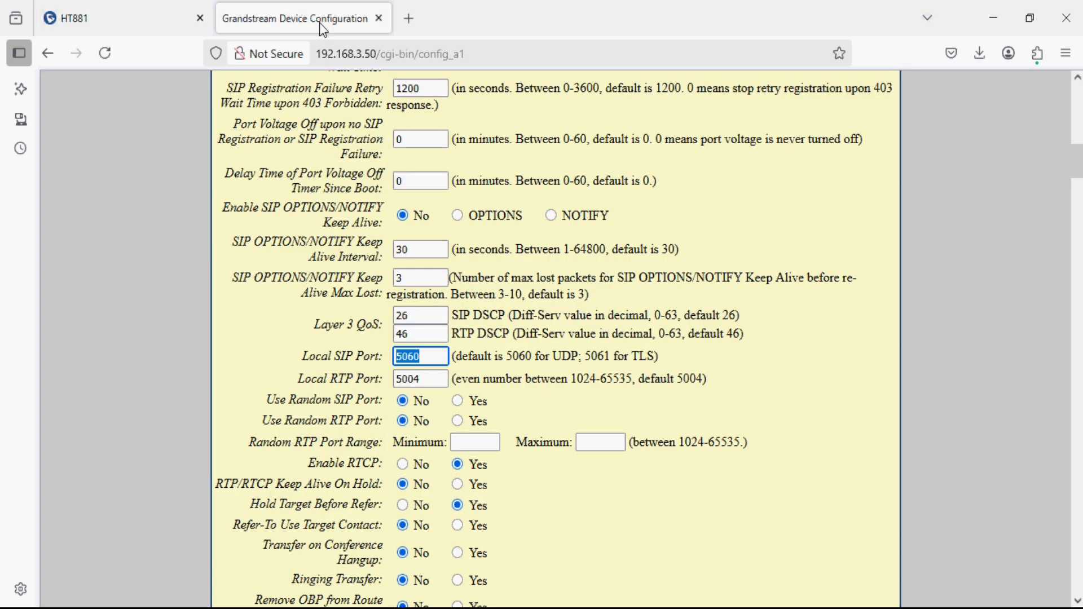
pyautogui.scroll(8, 559, 294)
pyautogui.scroll(6, 562, 299)
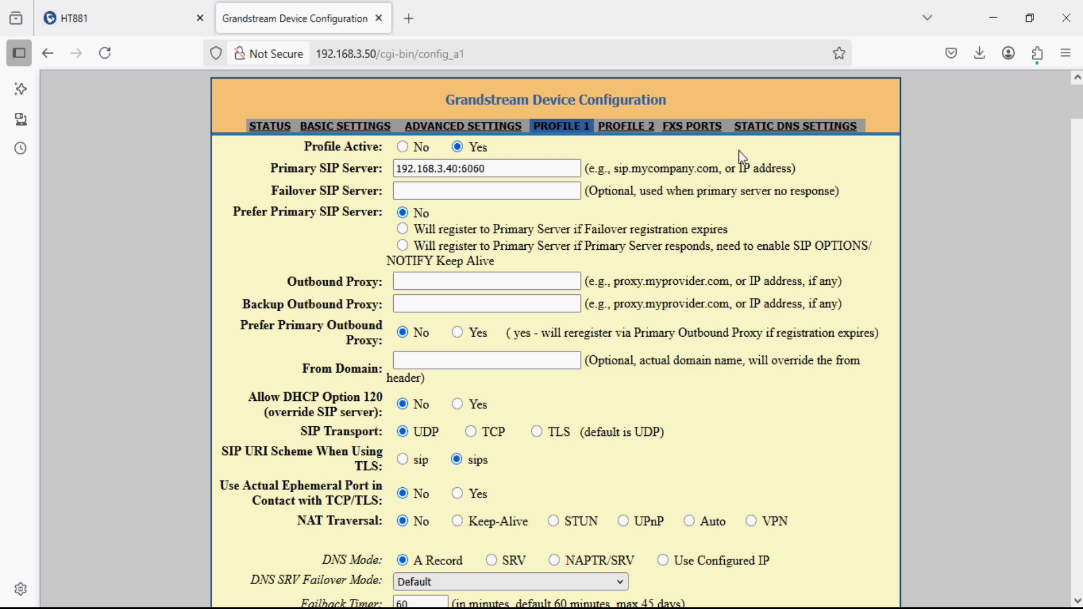
pyautogui.click(691, 127)
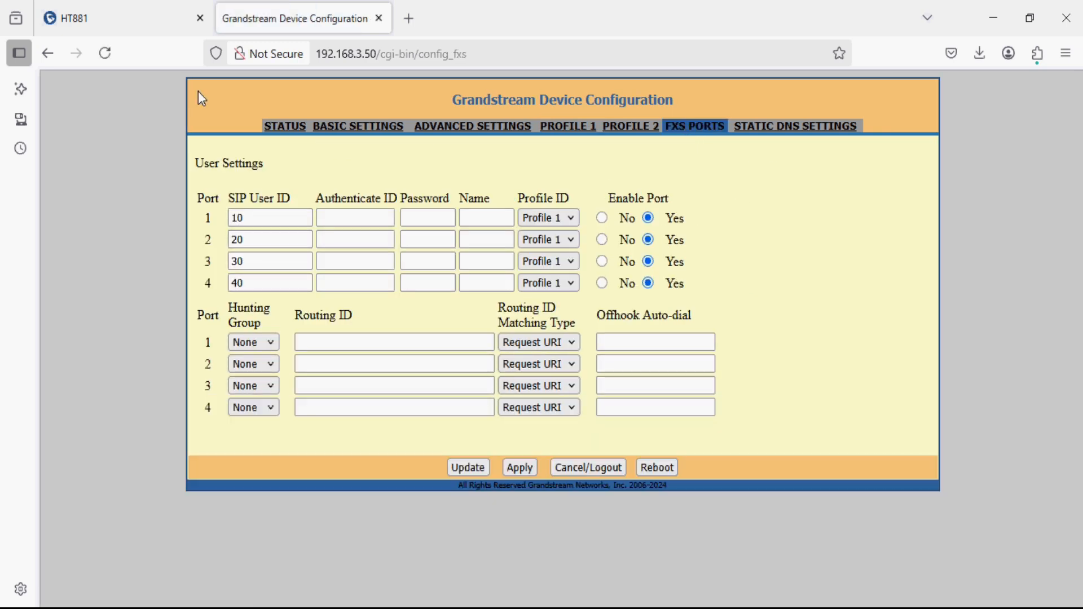
# Step: Back in the HT881 interface, set the Unconditional Call Forward to VOIP CIDs of FXO ports 1 to 4 to 10, 20, 30 and 40
pyautogui.click(138, 18)
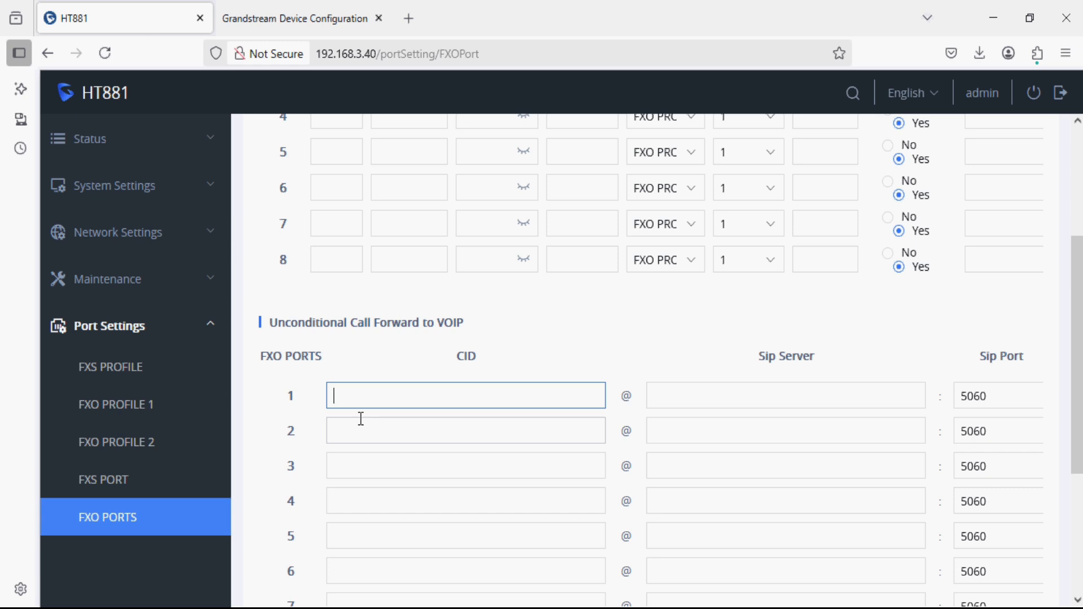
pyautogui.write('10')
pyautogui.click(370, 432)
pyautogui.write('20')
pyautogui.click(356, 463)
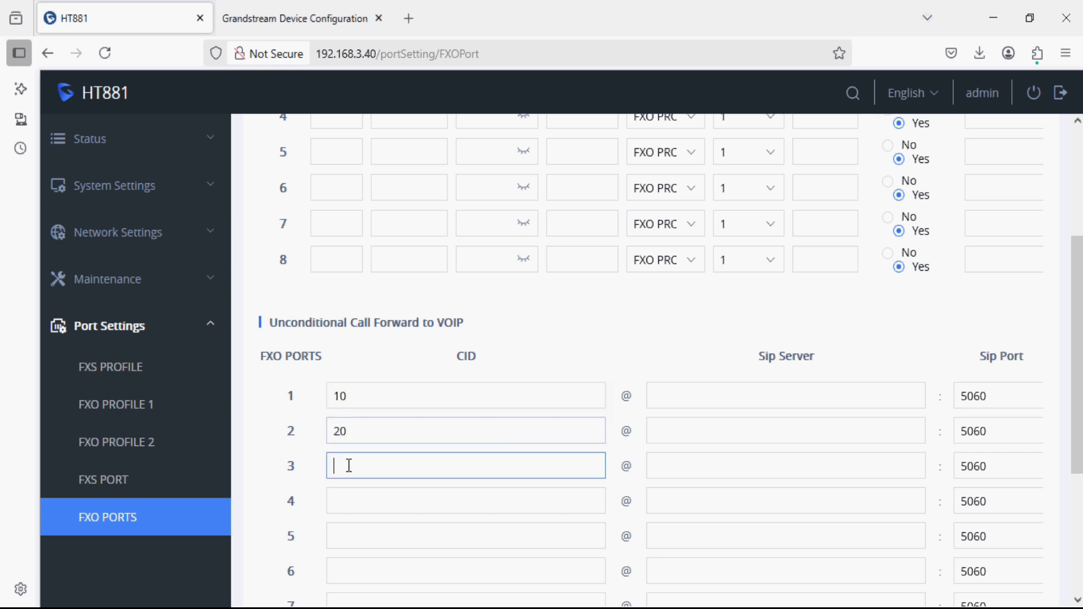
pyautogui.write('30')
pyautogui.click(350, 504)
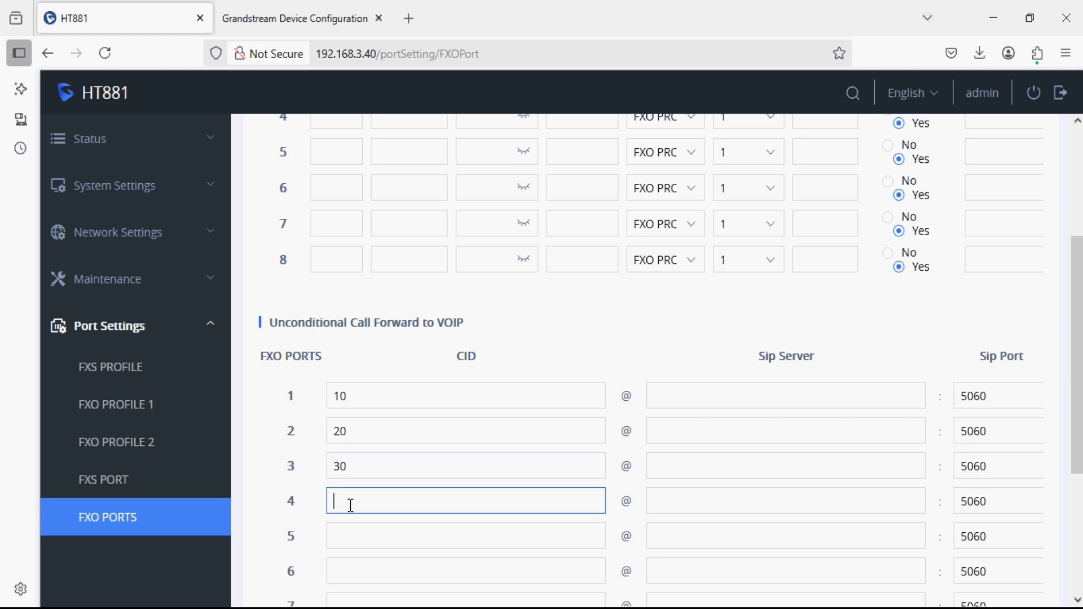
pyautogui.write('40')
# Step: Set the Unconditional Call Forward to VOIP Sip Server of FXO ports 1 to 4 to 192.168.3.50
pyautogui.click(705, 396)
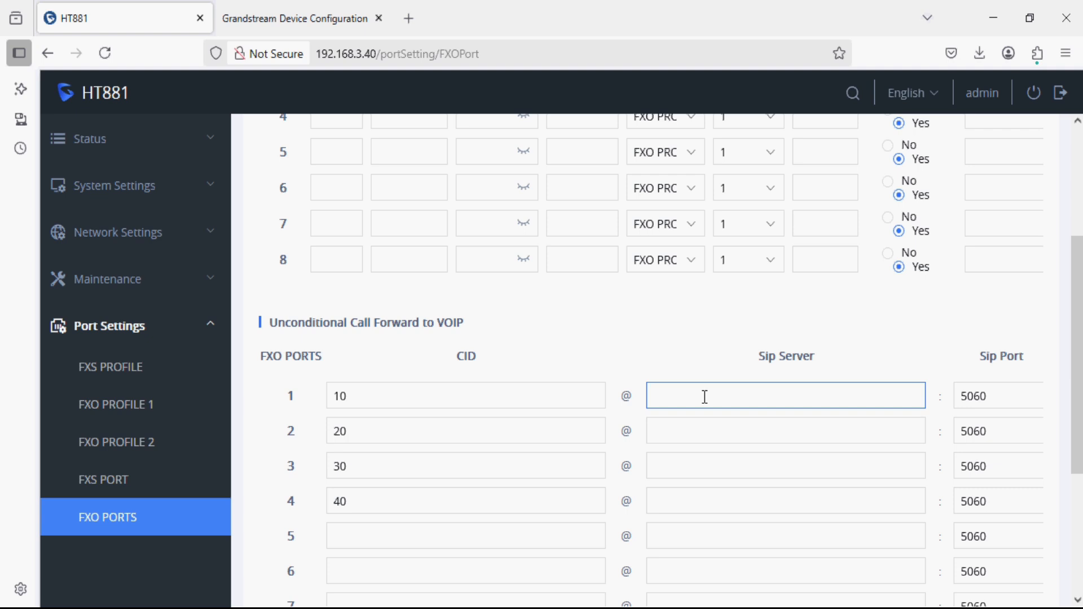
pyautogui.write('192.168.3.50')
pyautogui.hotkey('ctrl', 'a')
pyautogui.hotkey('ctrl', 'c')
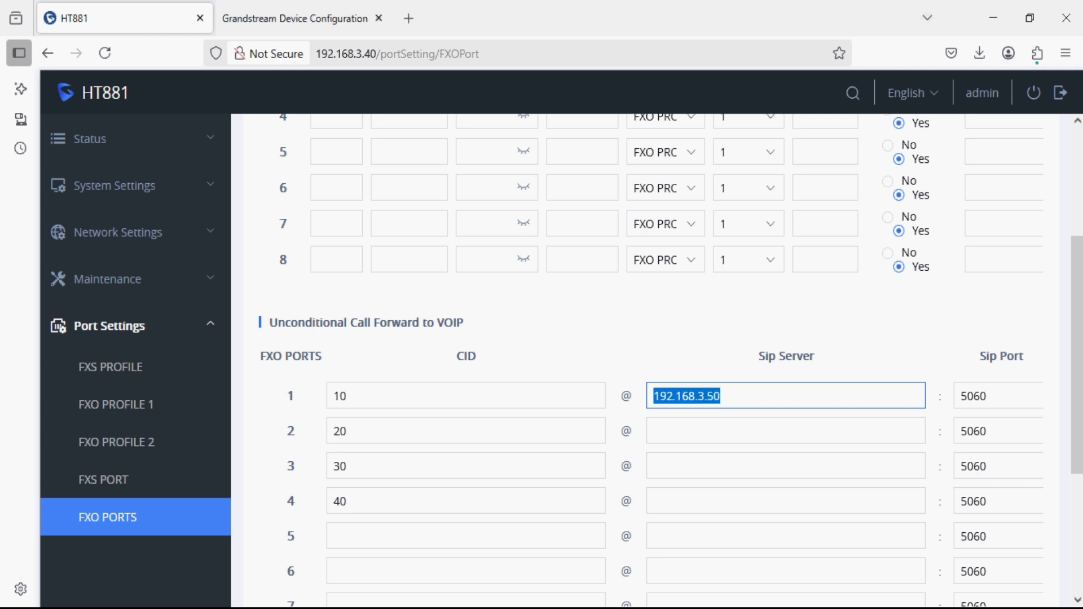
pyautogui.click(713, 429)
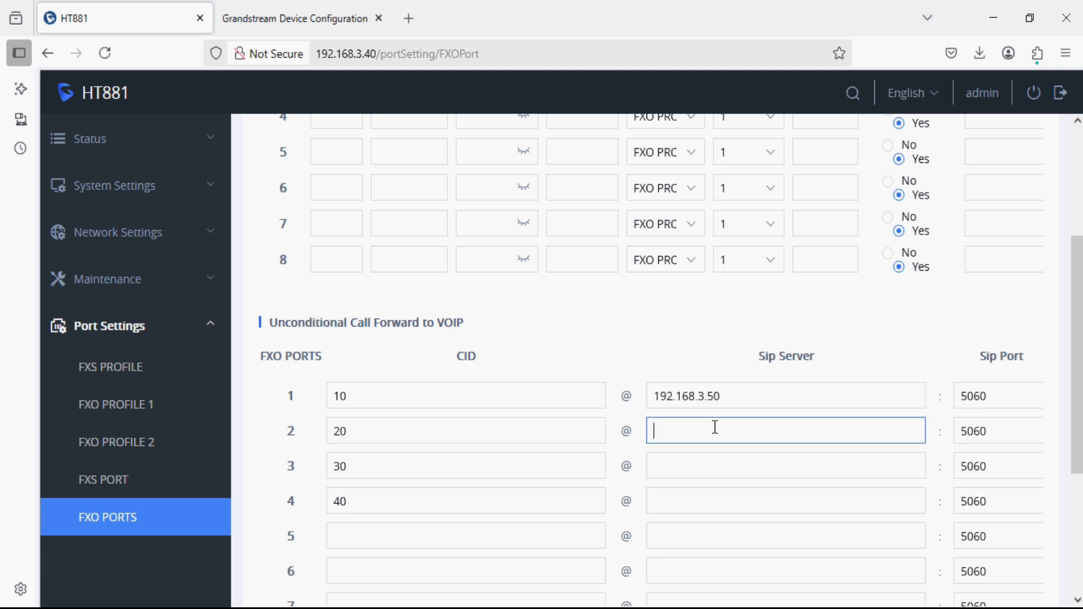
pyautogui.hotkey('ctrl', 'v')
pyautogui.click(712, 460)
pyautogui.hotkey('ctrl', 'v')
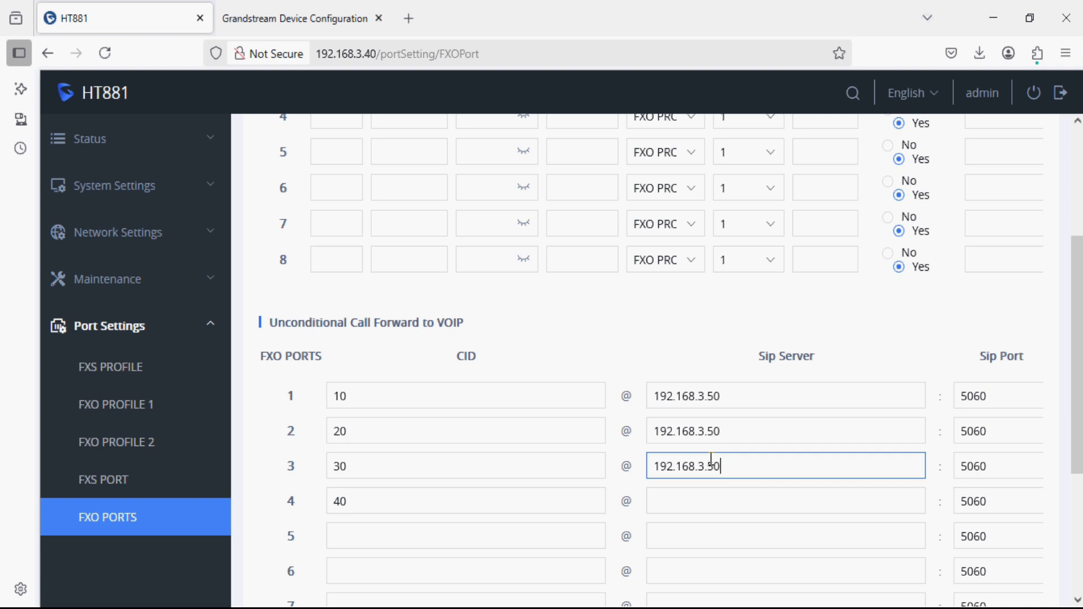
pyautogui.click(709, 492)
pyautogui.hotkey('ctrl', 'v')
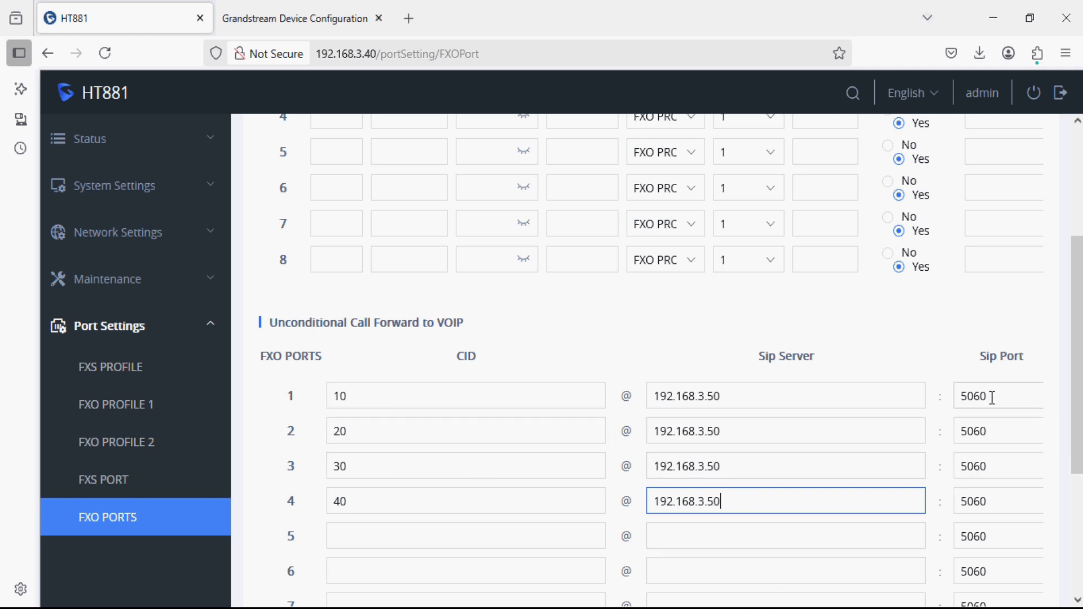
# Step: Set the forwarding Sip Ports of FXO ports 2, 3 and 4 to 5062, 5064 and 5066
pyautogui.moveTo(993, 396); pyautogui.dragTo(953, 395)
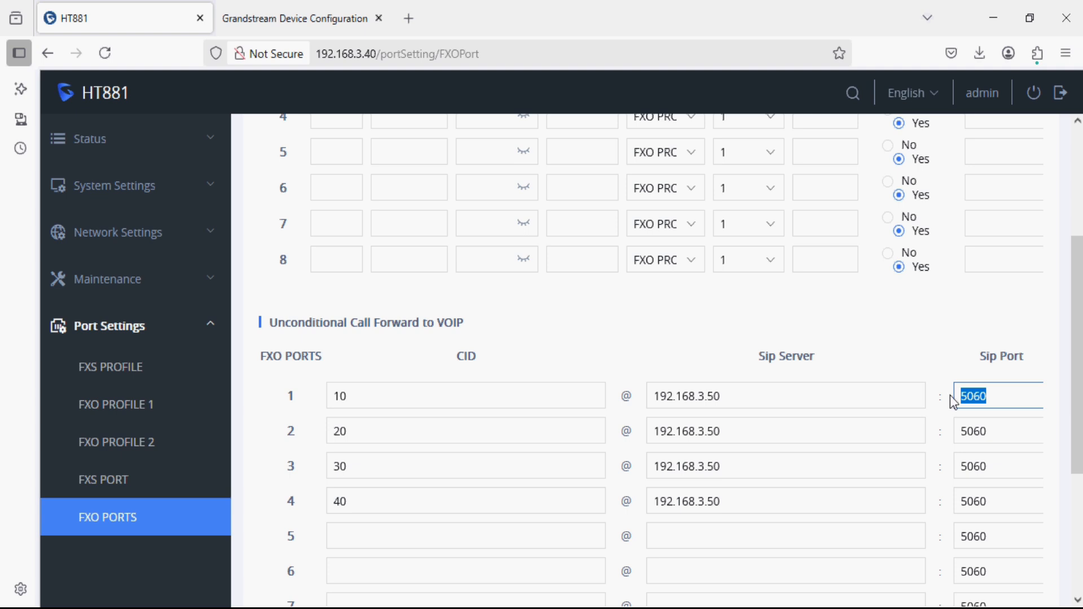
pyautogui.click(999, 430)
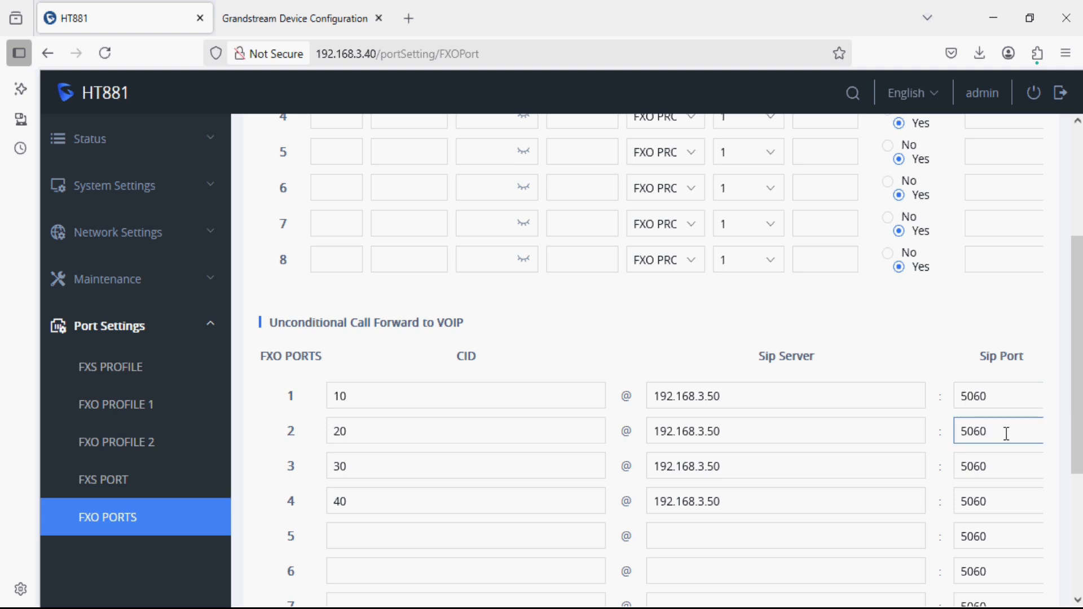
pyautogui.press('BackSpace')
pyautogui.write('2')
pyautogui.click(998, 473)
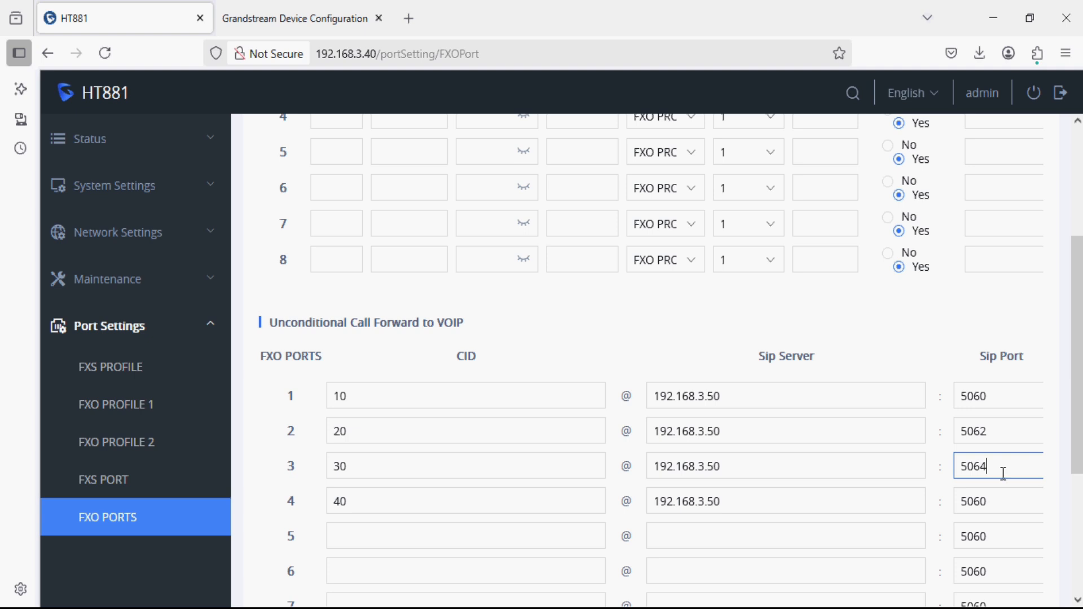
pyautogui.click(1025, 503)
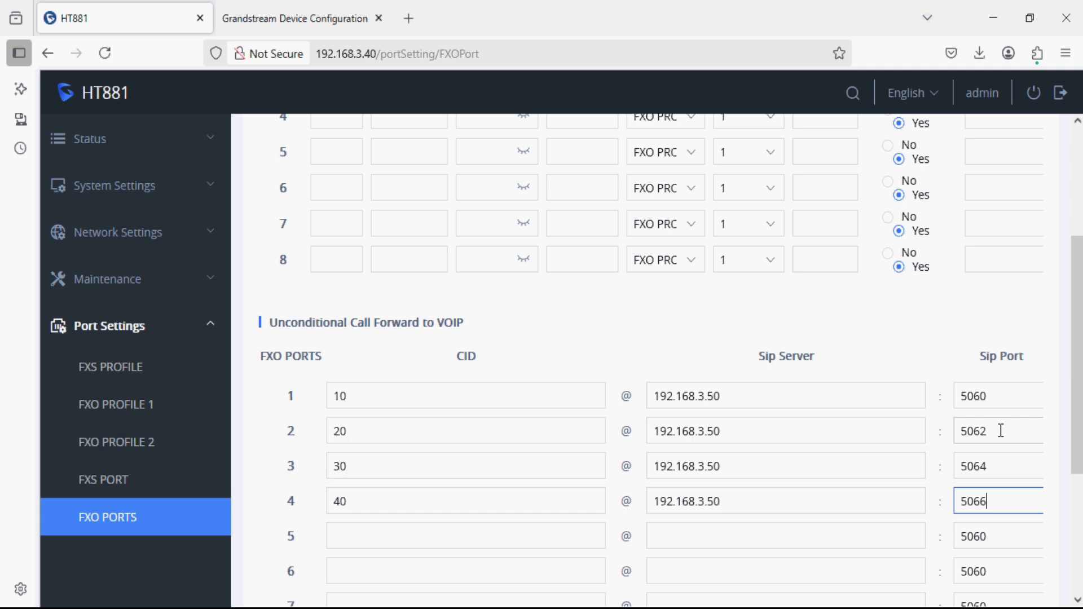
# Step: Check the forwarding entries of FXO ports 2 and 4, and save and apply the FXO port settings
pyautogui.moveTo(280, 431); pyautogui.dragTo(300, 425)
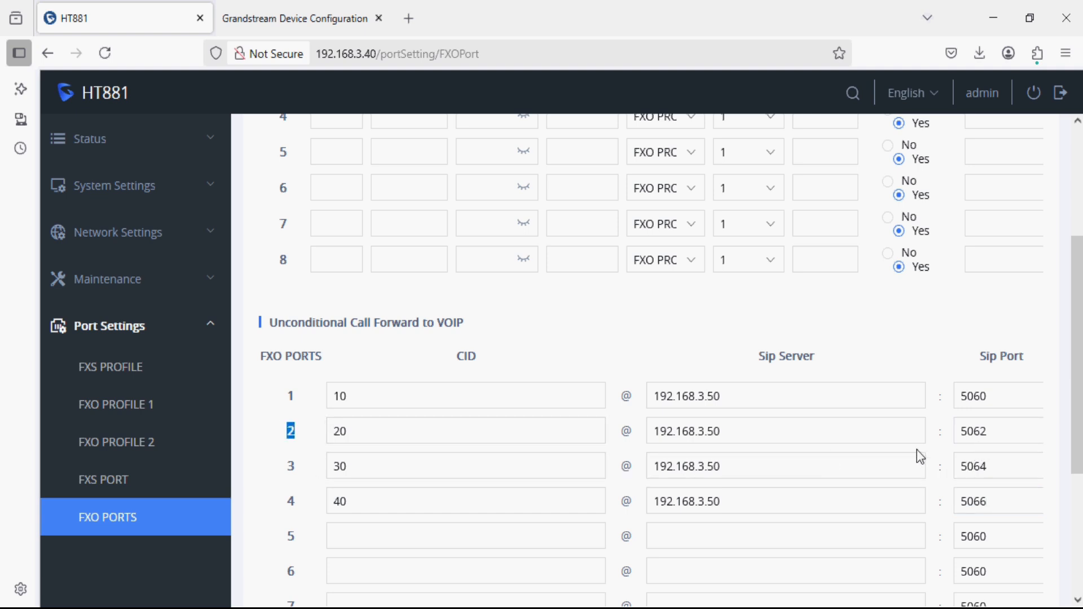
pyautogui.moveTo(766, 433); pyautogui.dragTo(664, 434)
pyautogui.moveTo(1003, 434); pyautogui.dragTo(953, 443)
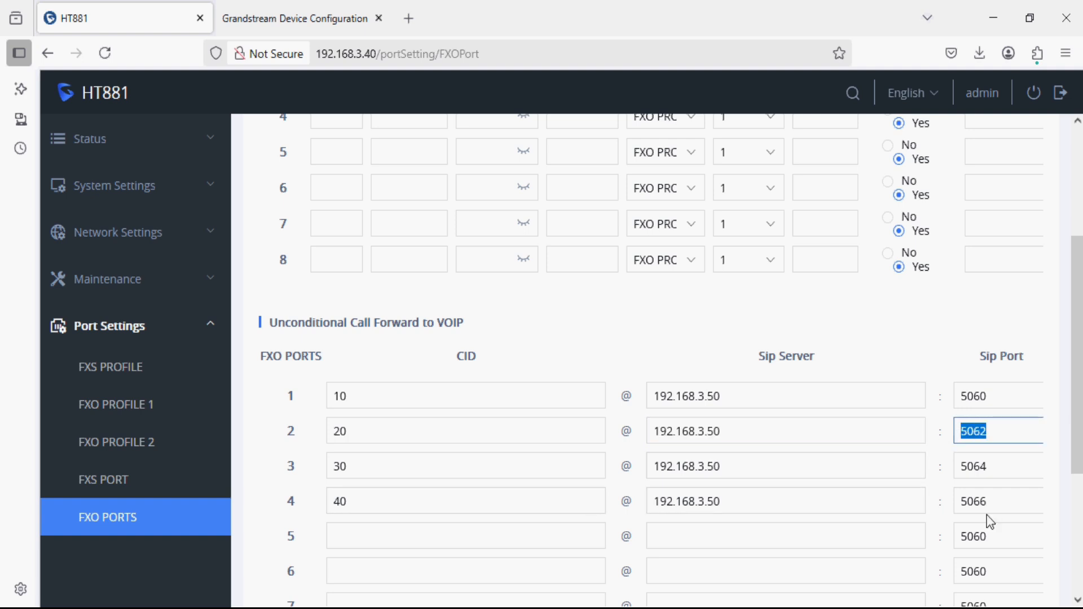
pyautogui.moveTo(999, 503); pyautogui.dragTo(961, 504)
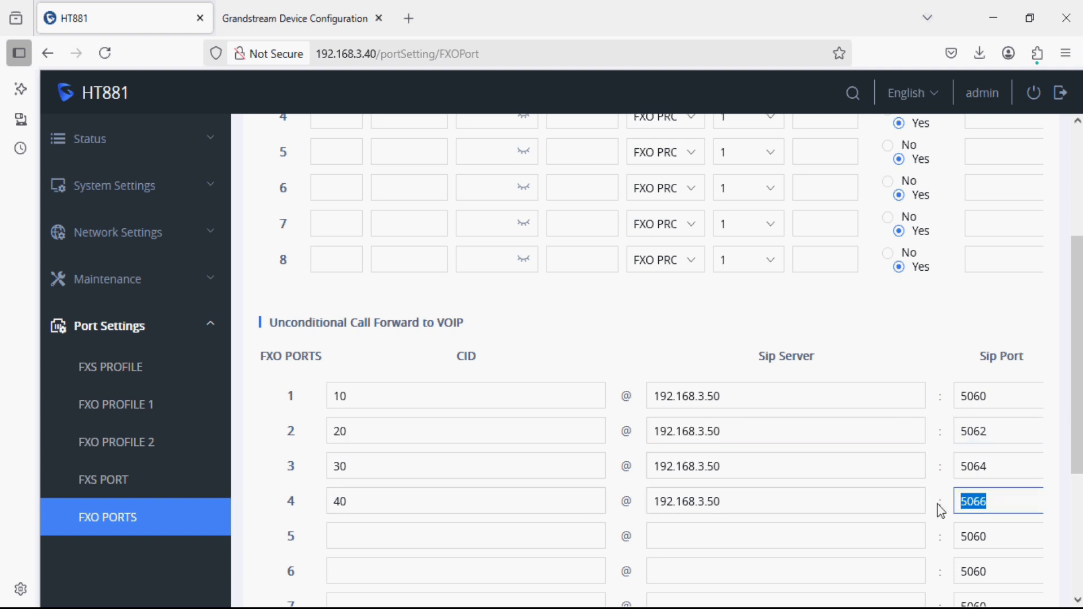
pyautogui.scroll(-5, 677, 481)
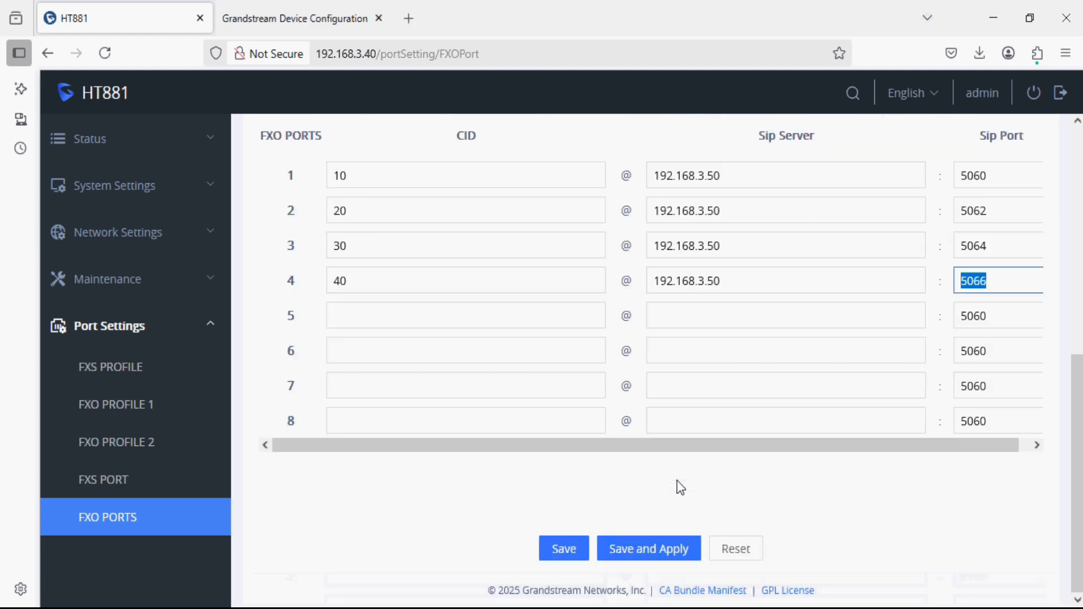
pyautogui.click(651, 547)
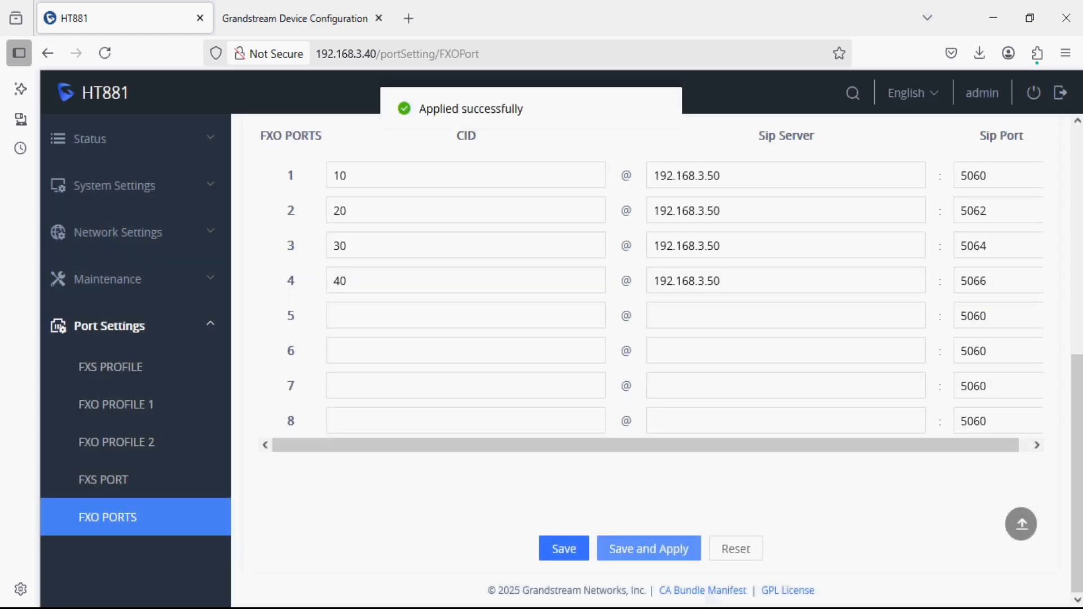
# Step: Switch to the PDF guide and examine how the One to One Mapping example combines prefix, port number and external number
pyautogui.hotkey('alt', 'Tab')
pyautogui.scroll(-4, 490, 392)
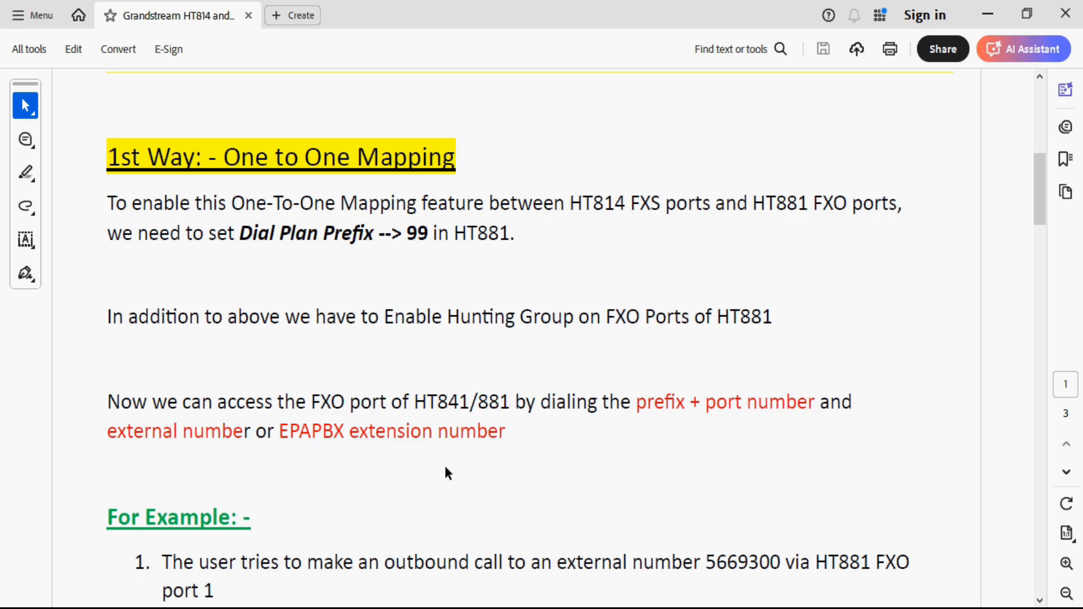
pyautogui.scroll(-3, 450, 477)
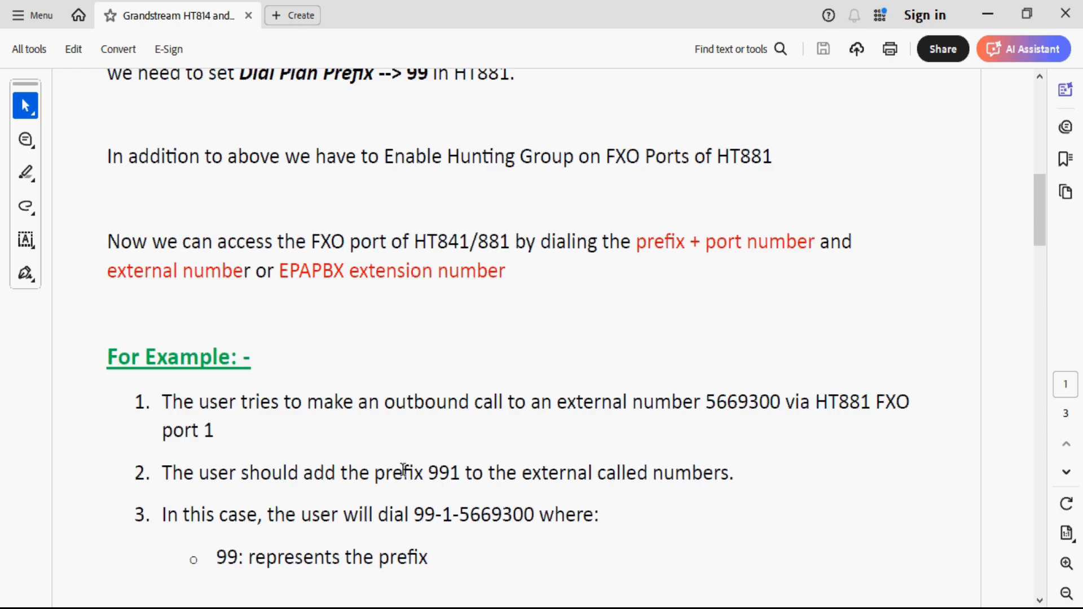
pyautogui.scroll(-2, 188, 411)
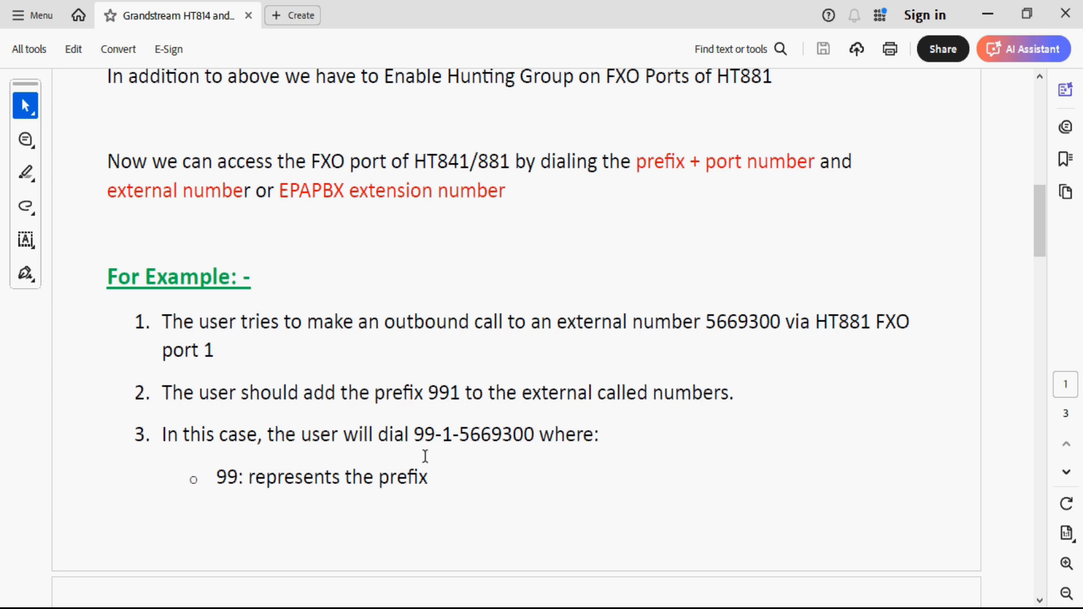
pyautogui.moveTo(414, 435); pyautogui.dragTo(436, 435)
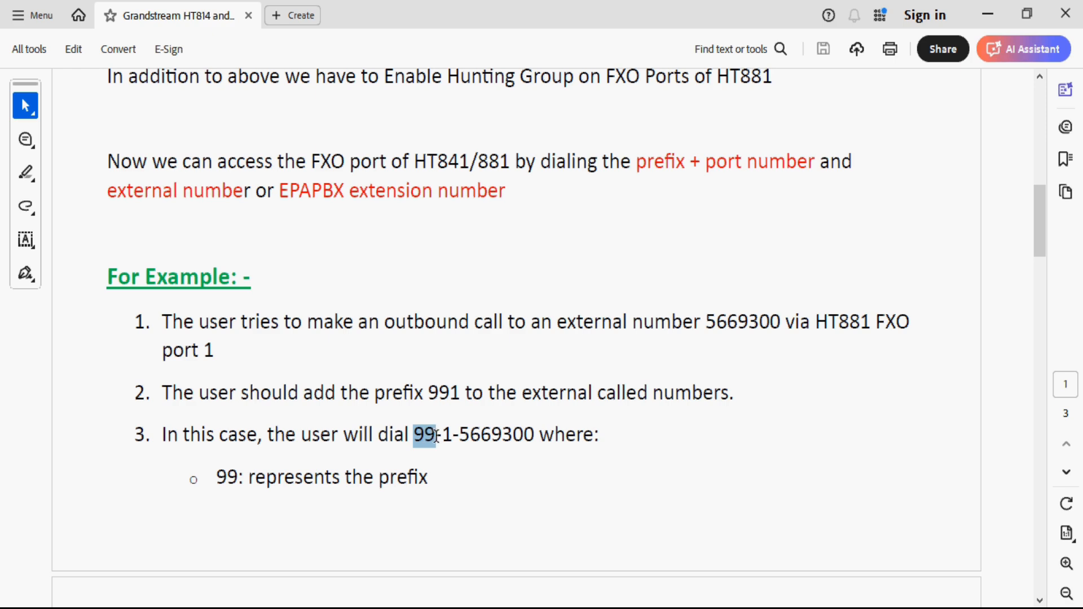
pyautogui.click(447, 435)
pyautogui.doubleClick(448, 435)
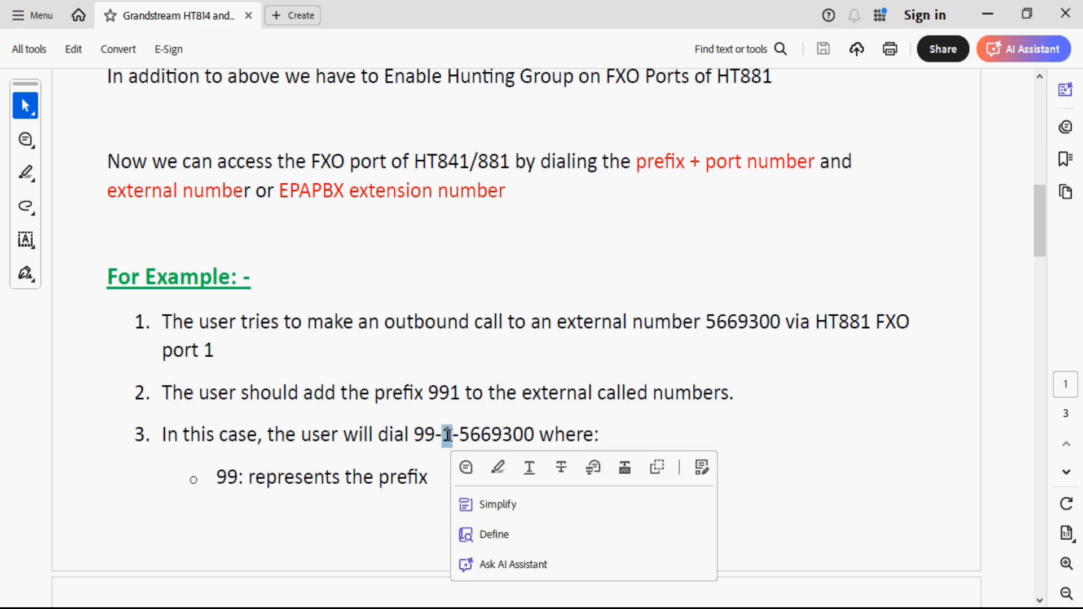
pyautogui.click(355, 504)
pyautogui.scroll(-4, 355, 508)
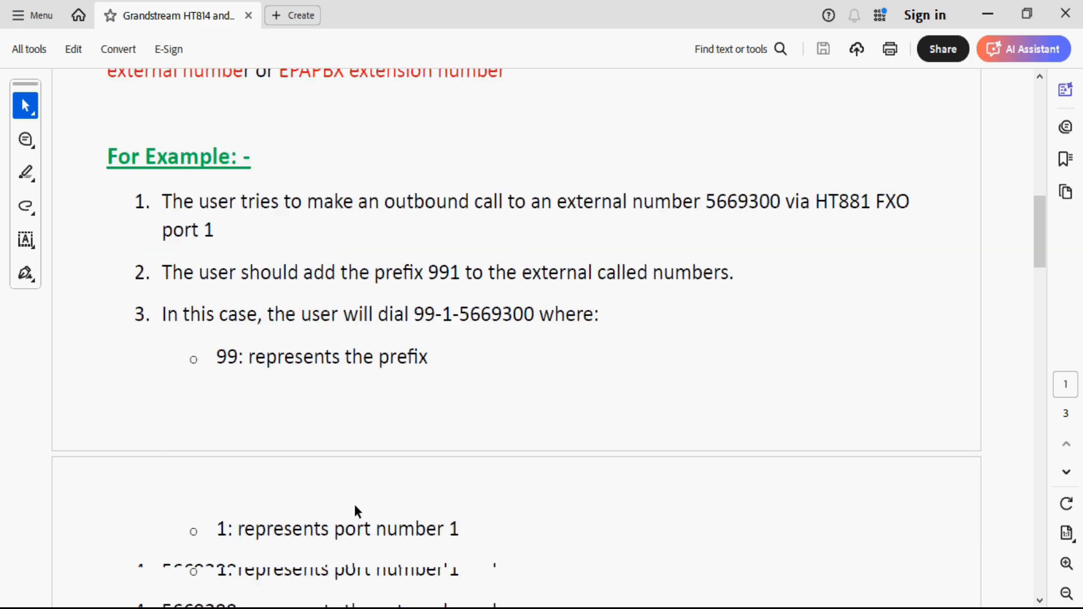
pyautogui.moveTo(336, 449); pyautogui.dragTo(456, 450)
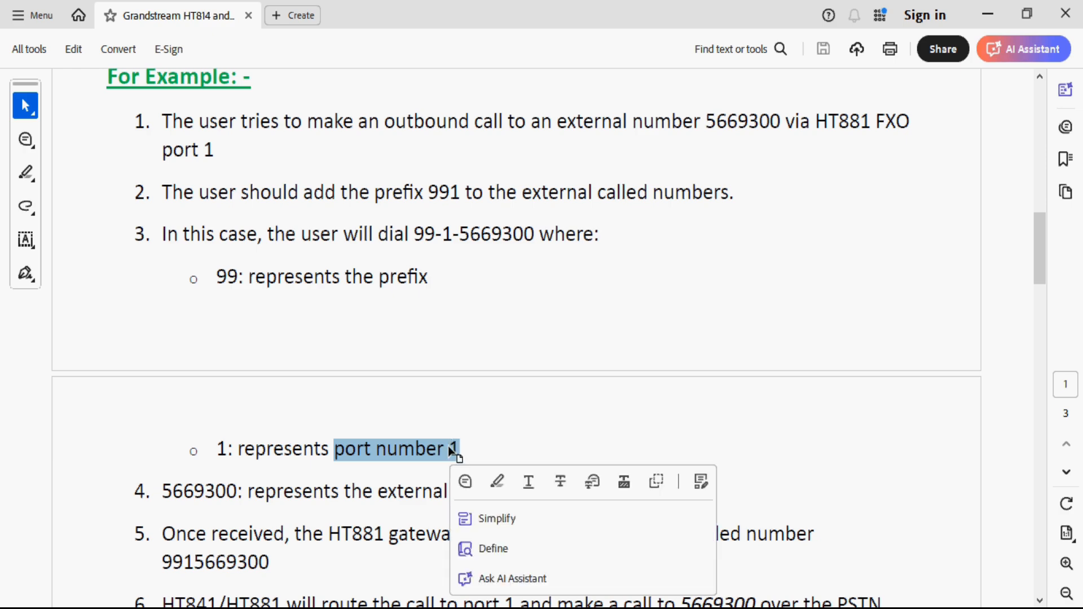
pyautogui.click(166, 490)
pyautogui.moveTo(164, 490); pyautogui.dragTo(240, 491)
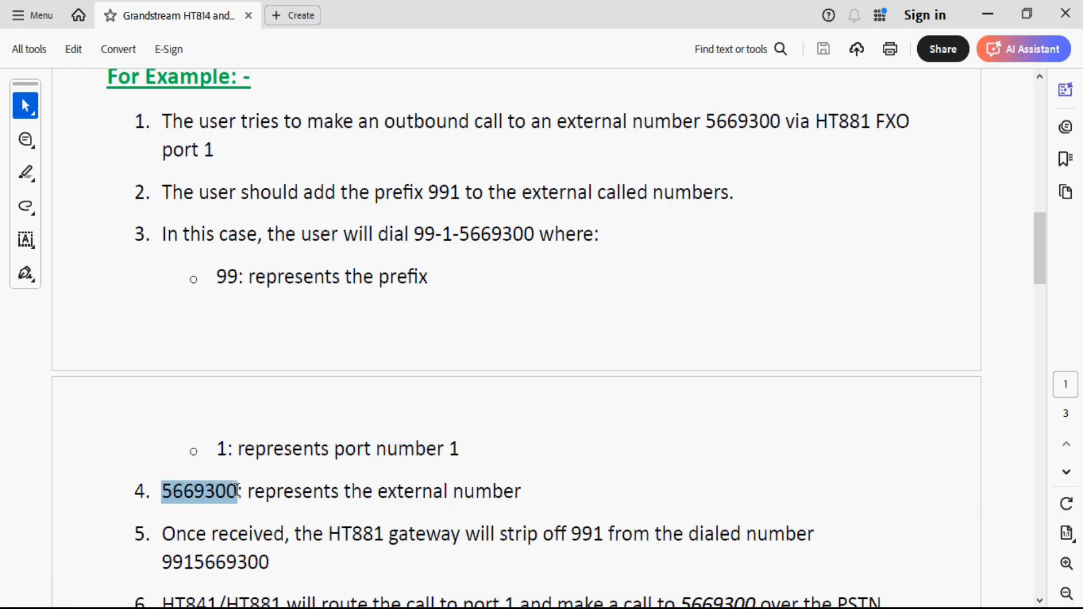
pyautogui.click(265, 435)
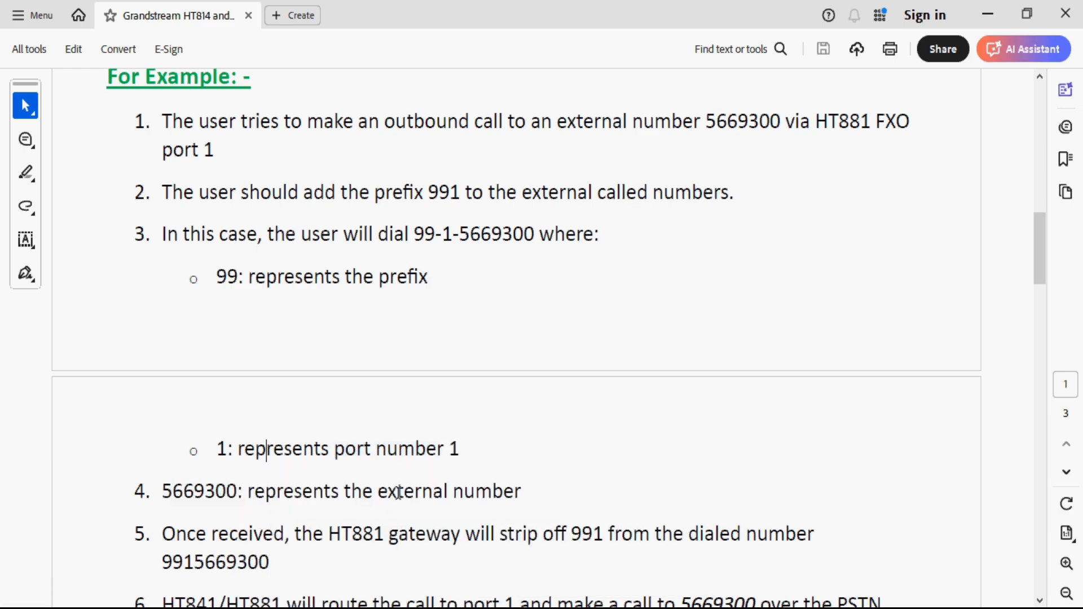
# Step: Read how the HT881 strips the prefix and routes the call over FXO1, including the call flow diagram
pyautogui.scroll(-2, 407, 494)
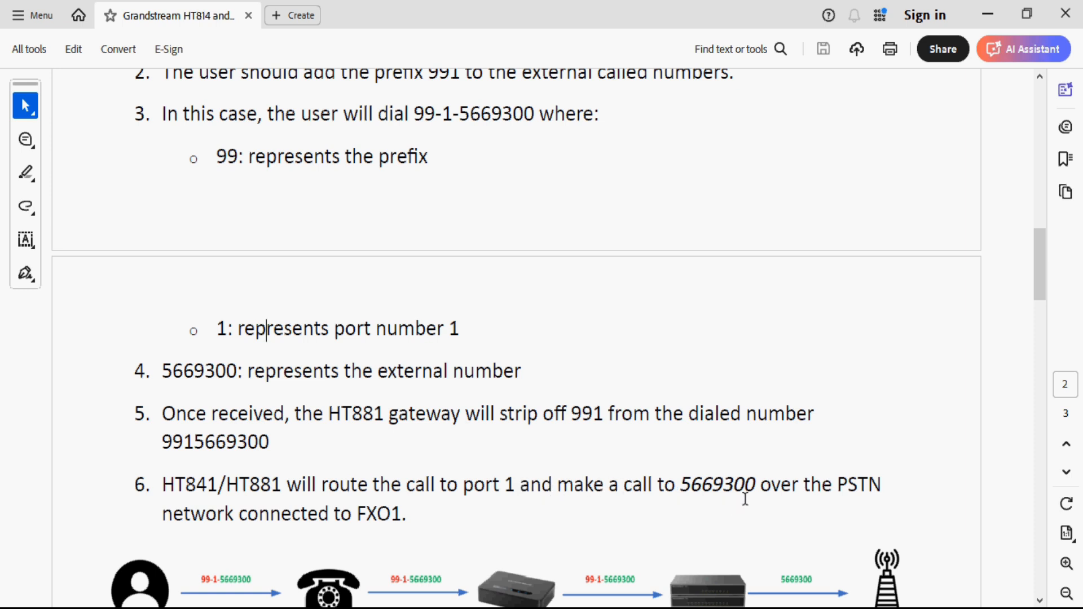
pyautogui.scroll(-1, 772, 491)
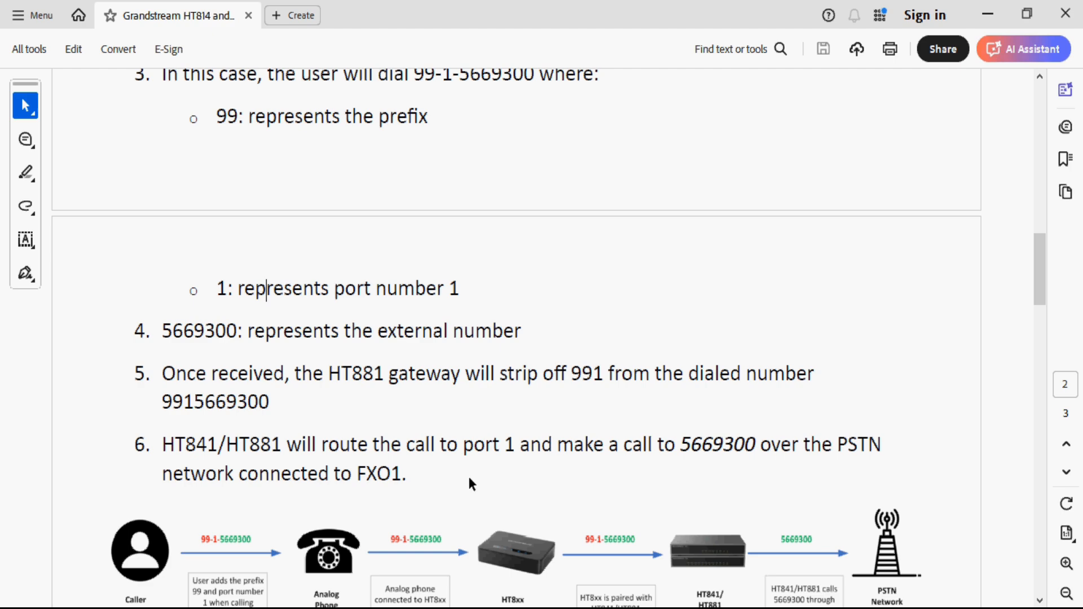
pyautogui.scroll(-4, 470, 479)
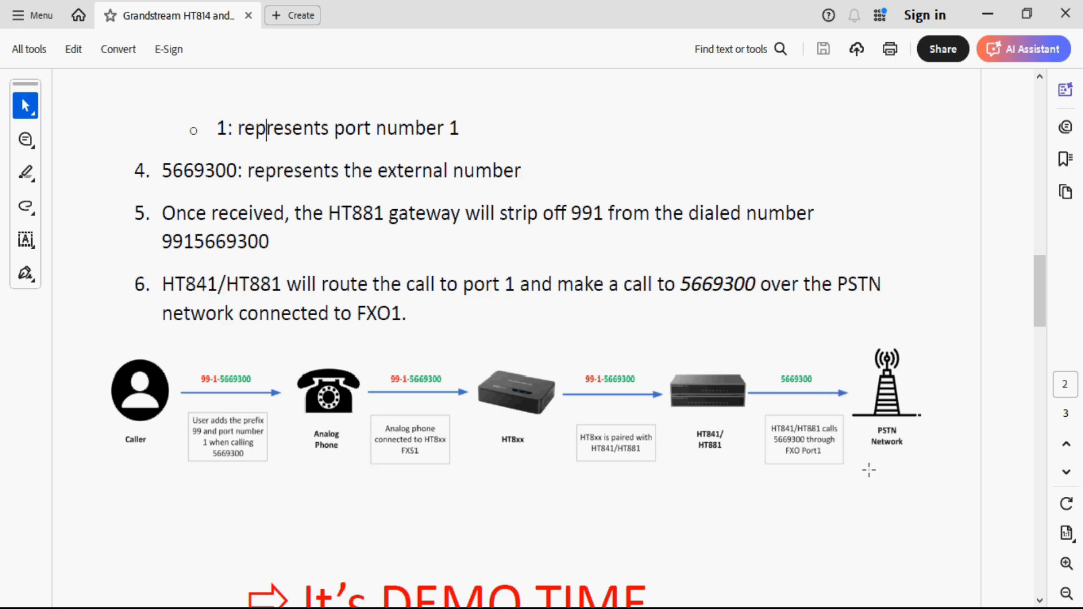
pyautogui.scroll(-3, 869, 470)
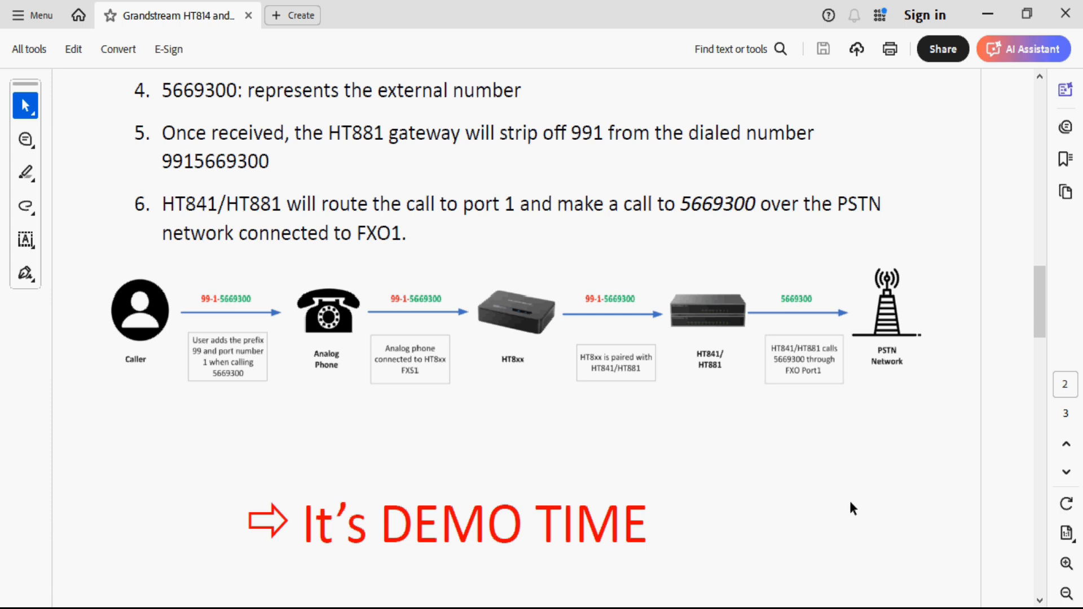